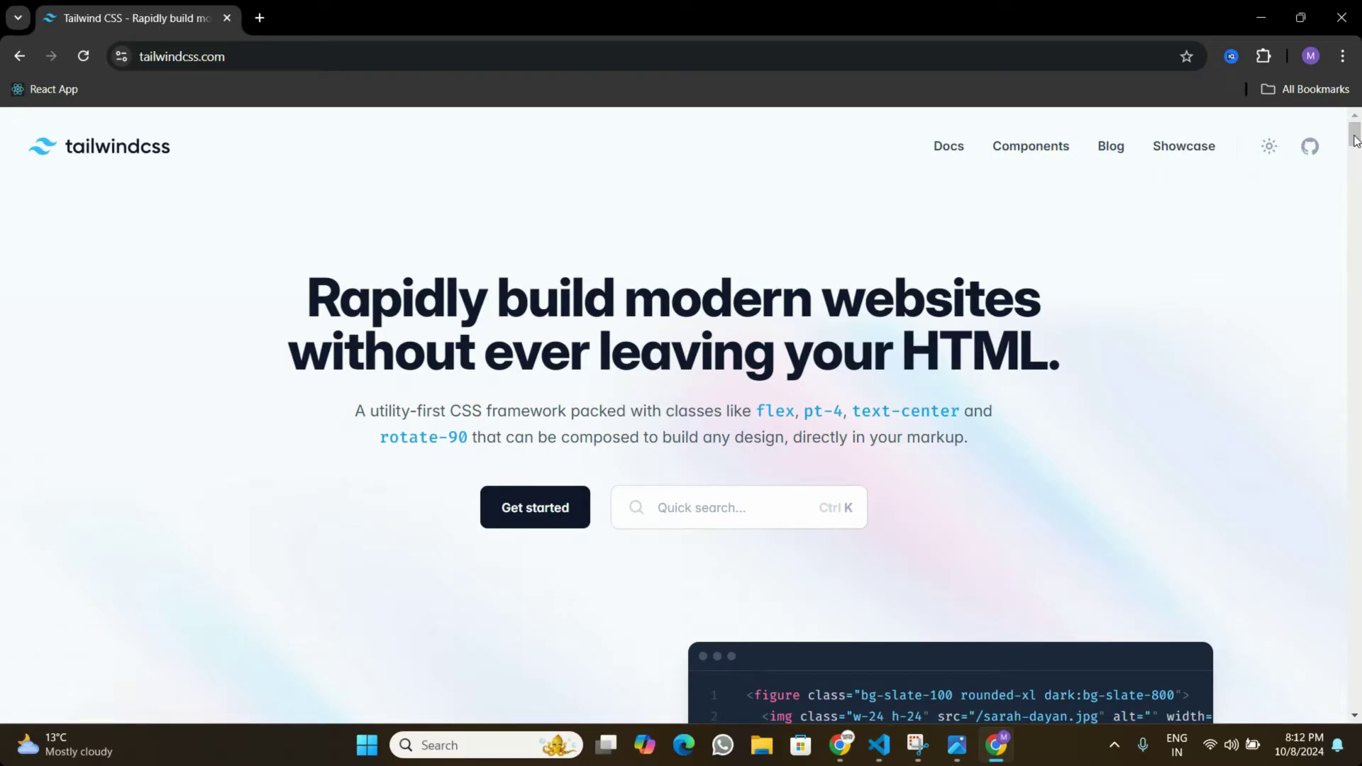
pyautogui.moveTo(1355, 138)
pyautogui.mouseDown()
pyautogui.moveTo(1355, 158)
pyautogui.moveTo(1355, 135)
pyautogui.mouseUp()
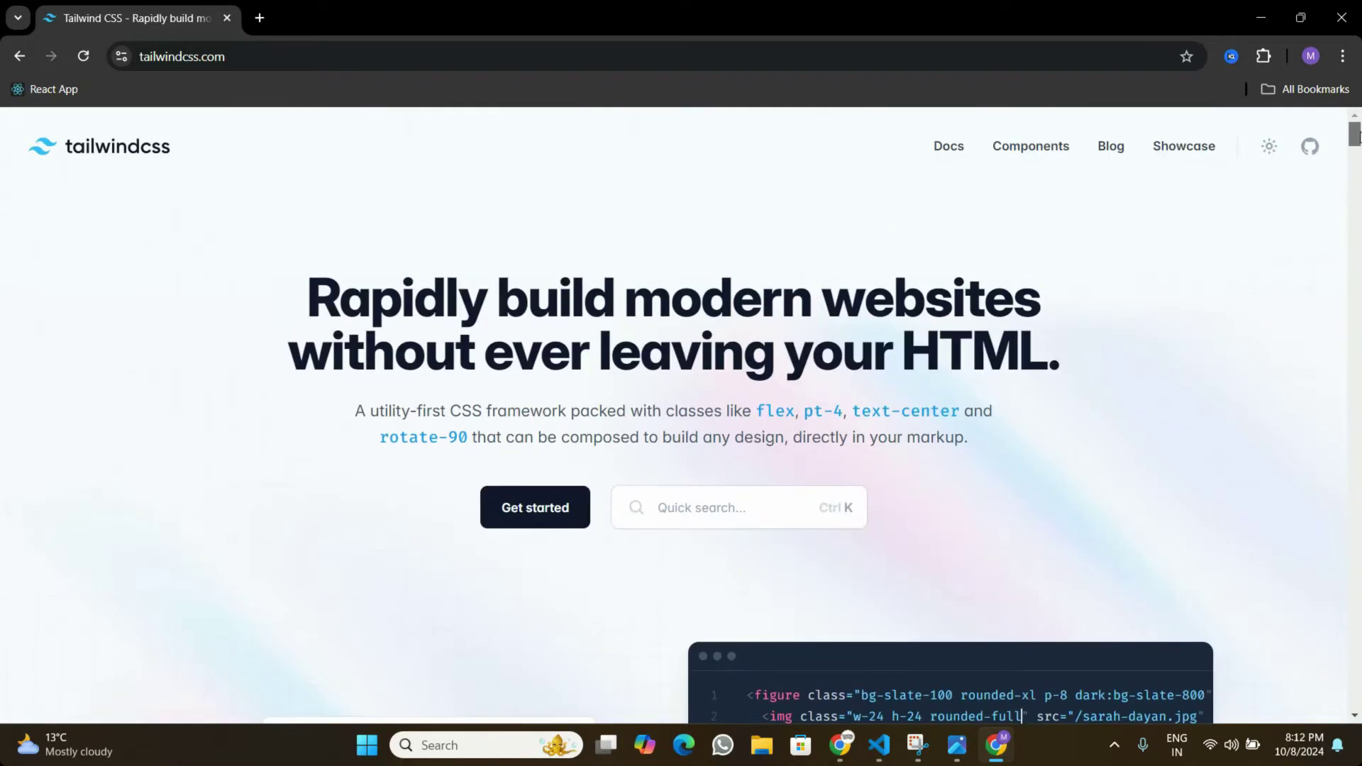
pyautogui.moveTo(188, 56); pyautogui.dragTo(190, 56)
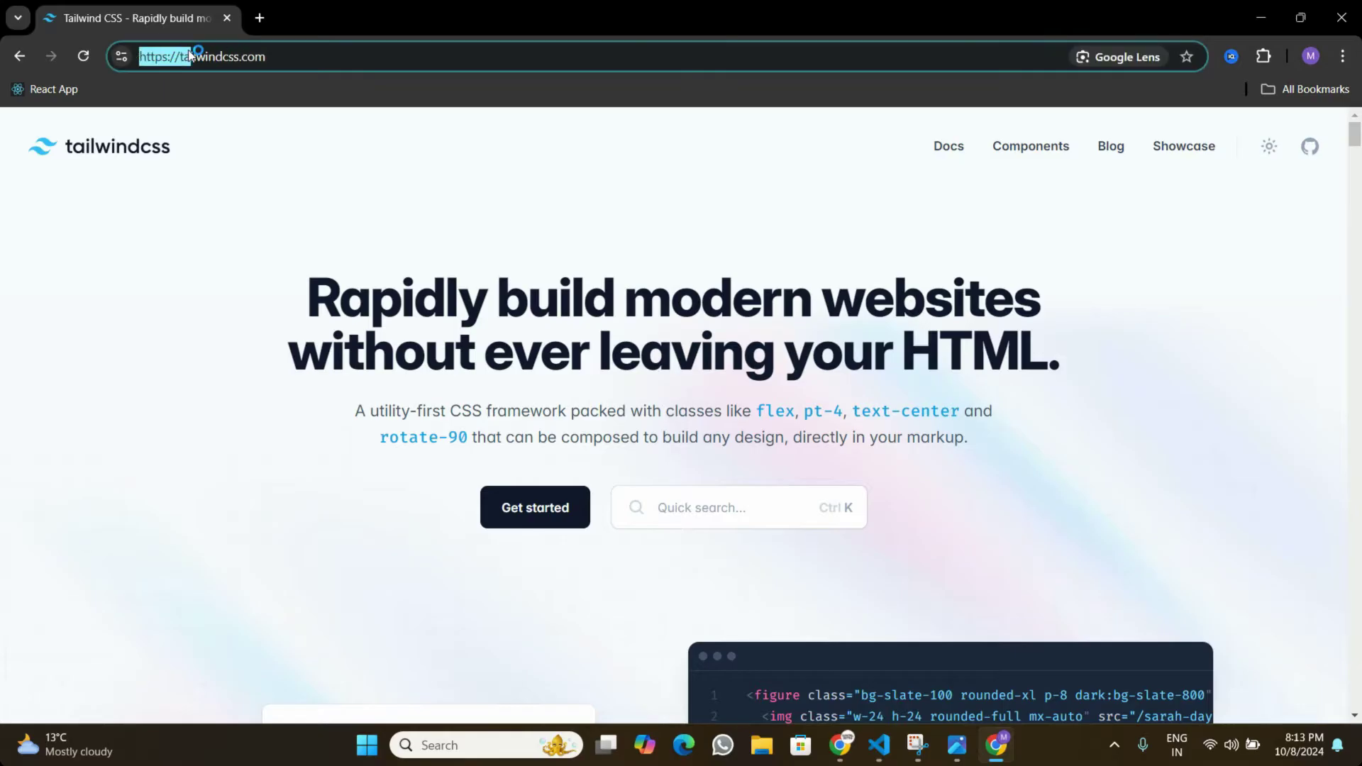
pyautogui.click(451, 209)
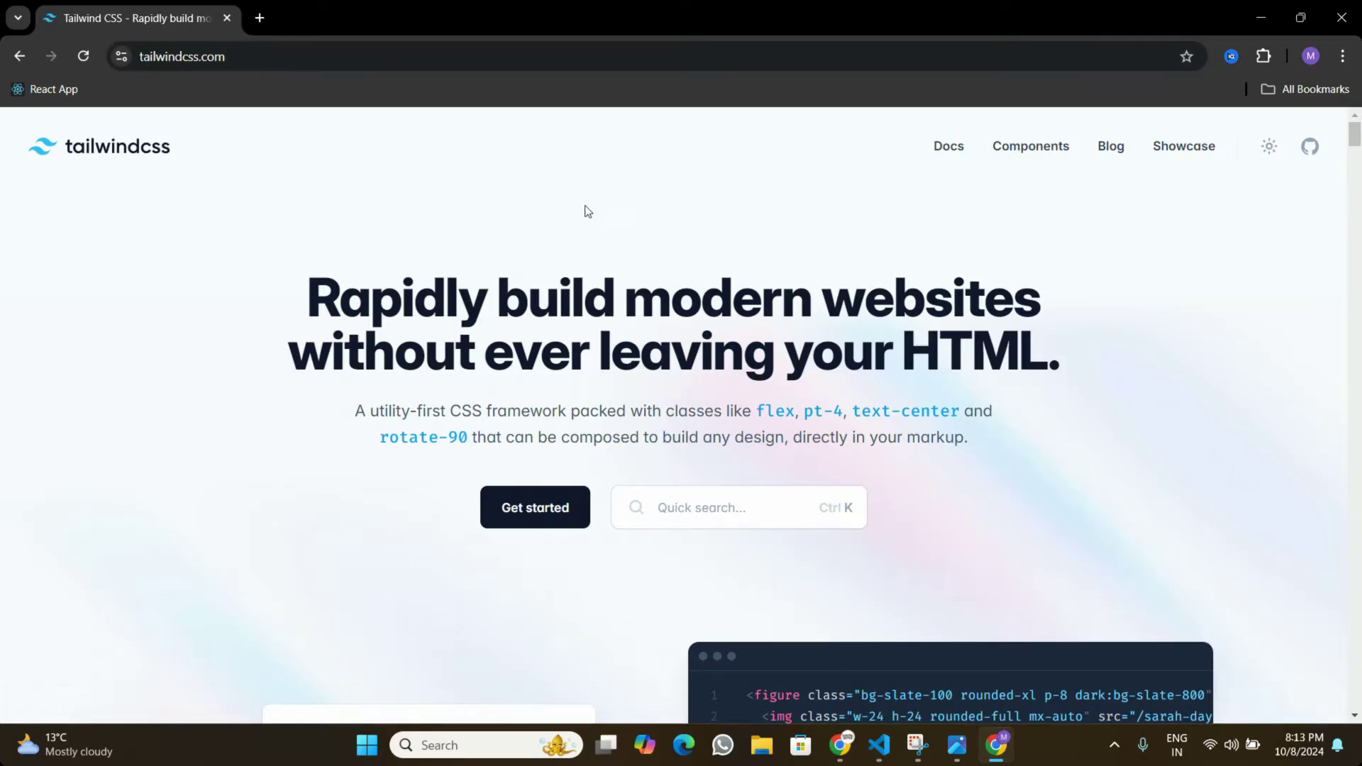
pyautogui.tripleClick(1351, 145)
pyautogui.click(1331, 186)
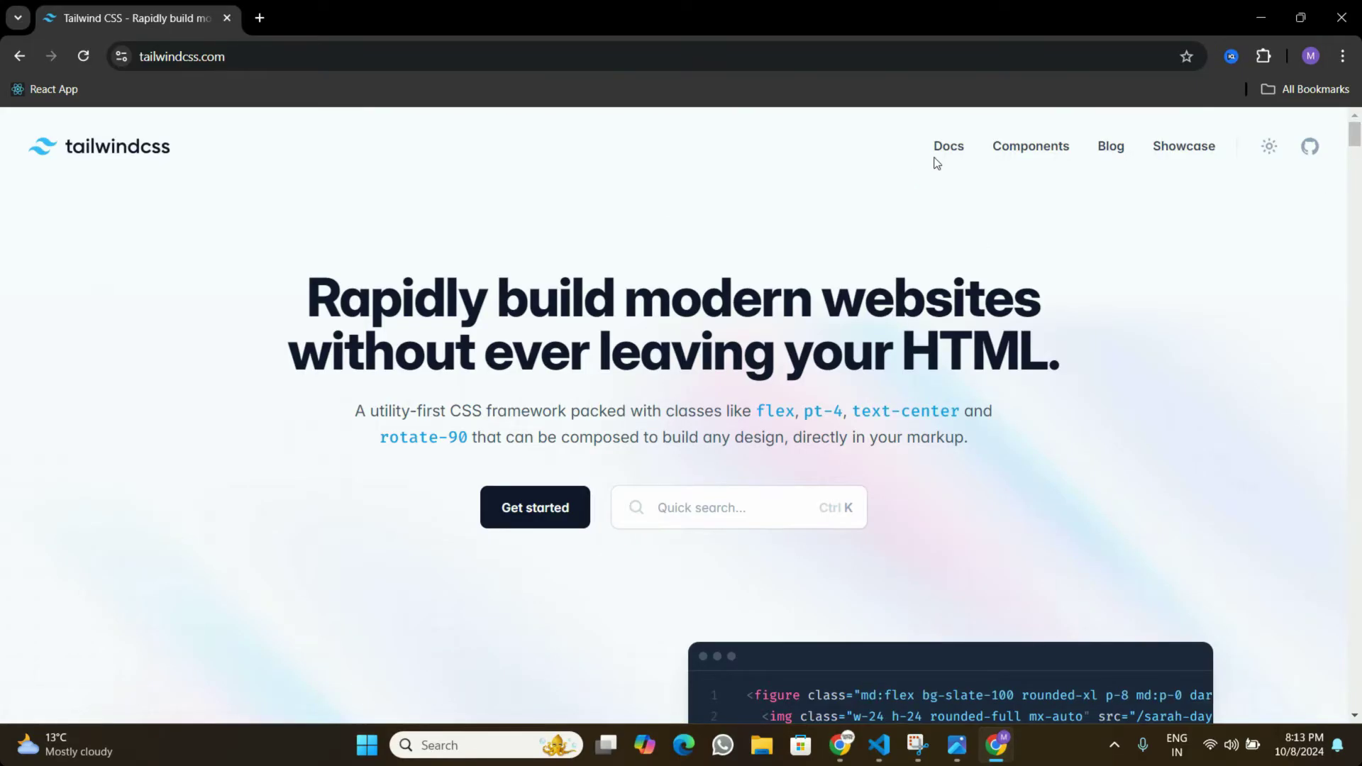
# Step: Open the Tailwind CSS documentation and show the Framework Guides for installation
pyautogui.click(945, 154)
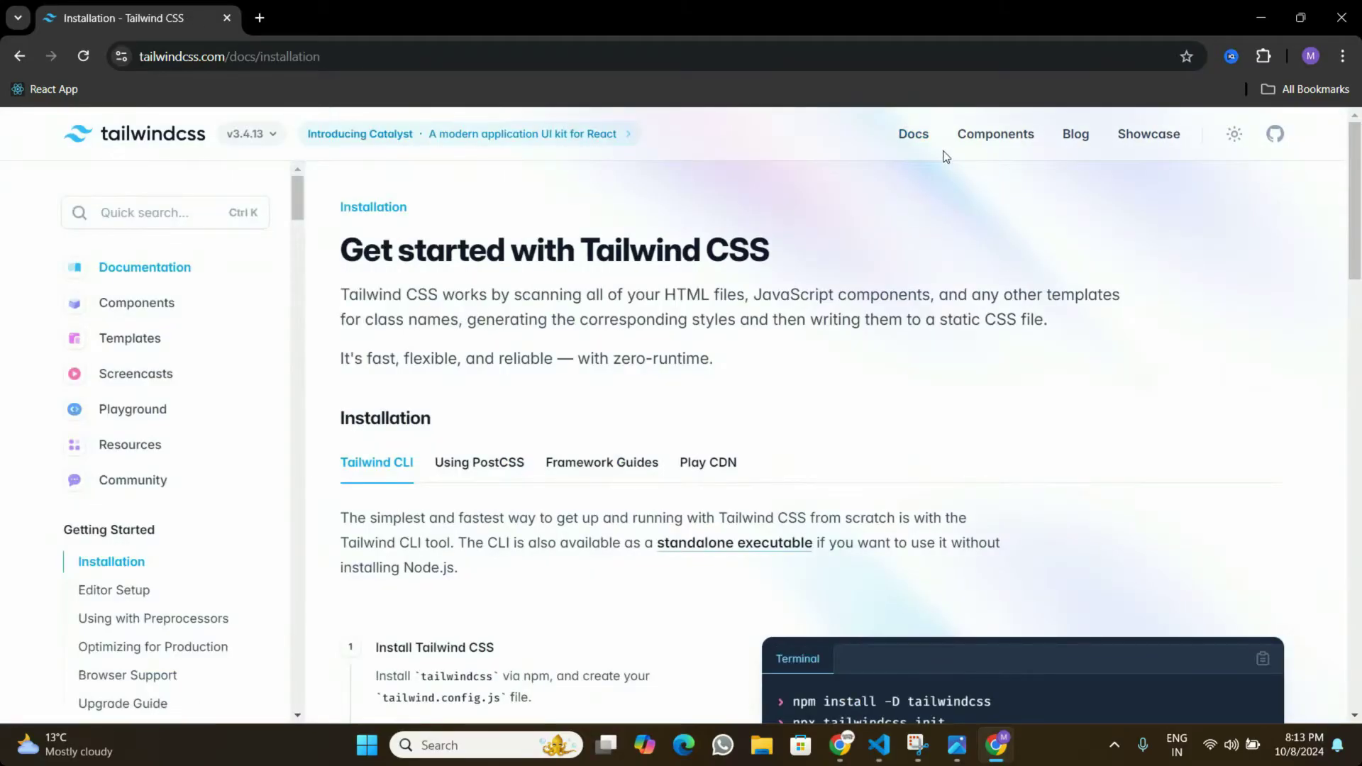
pyautogui.scroll(-2, 1135, 270)
pyautogui.scroll(2, 998, 286)
pyautogui.moveTo(1355, 227); pyautogui.dragTo(1325, 244)
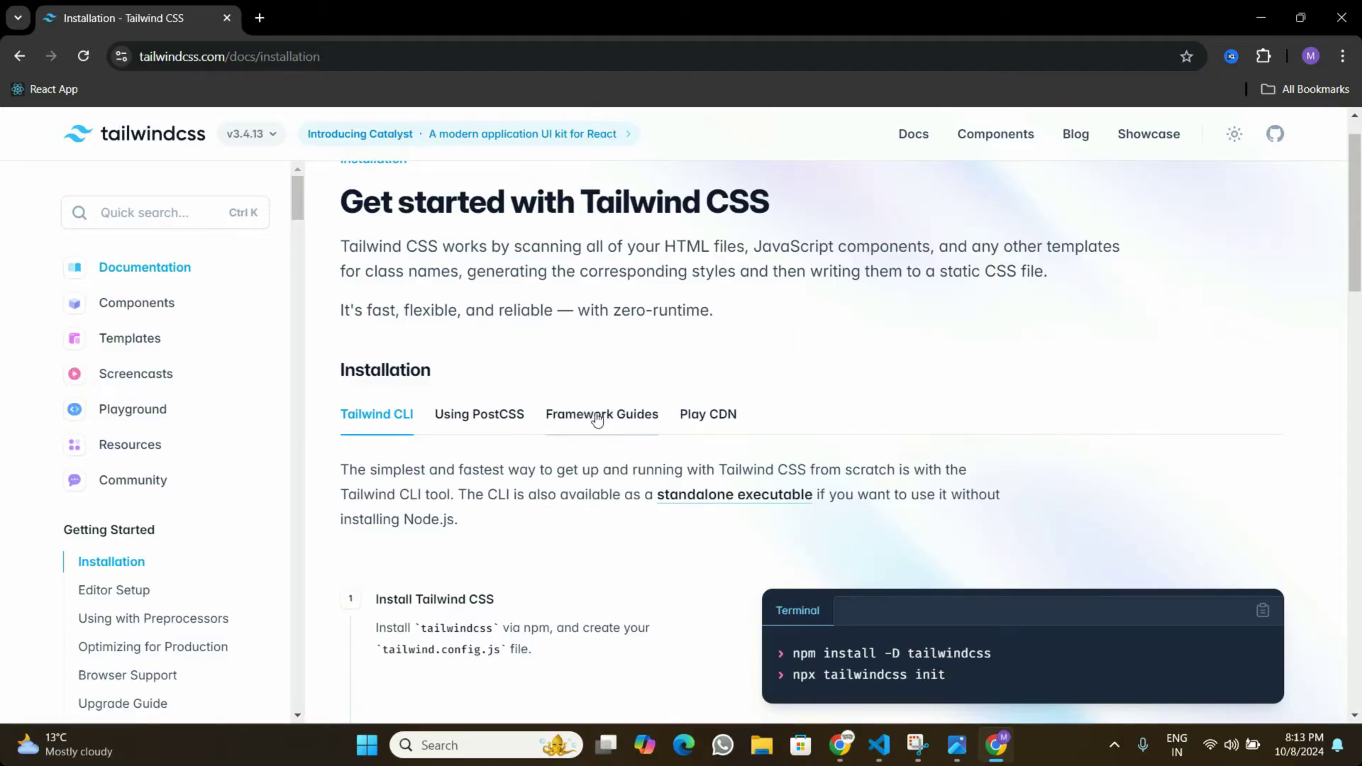
pyautogui.click(606, 420)
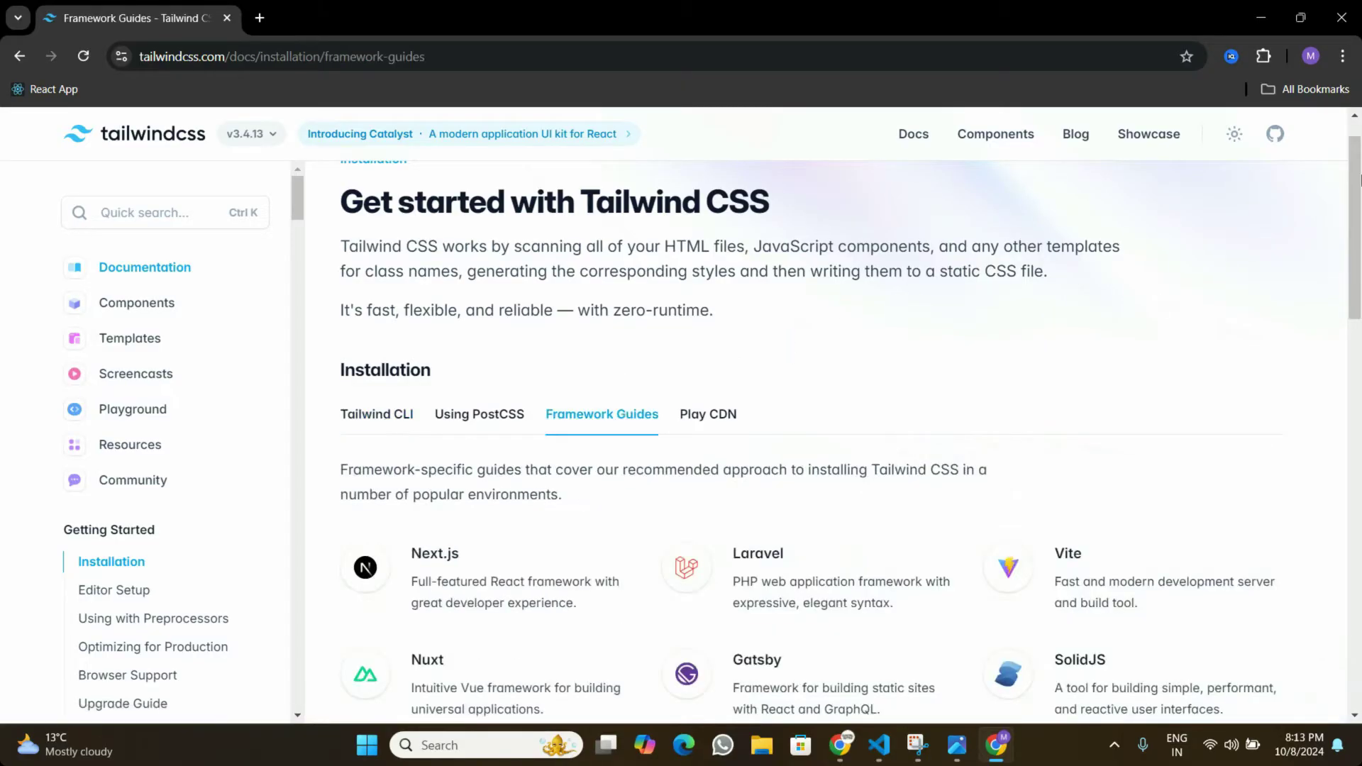
# Step: Find the Vite entry among the framework guides and open its Tailwind CSS installation guide
pyautogui.moveTo(1359, 179); pyautogui.dragTo(1358, 293)
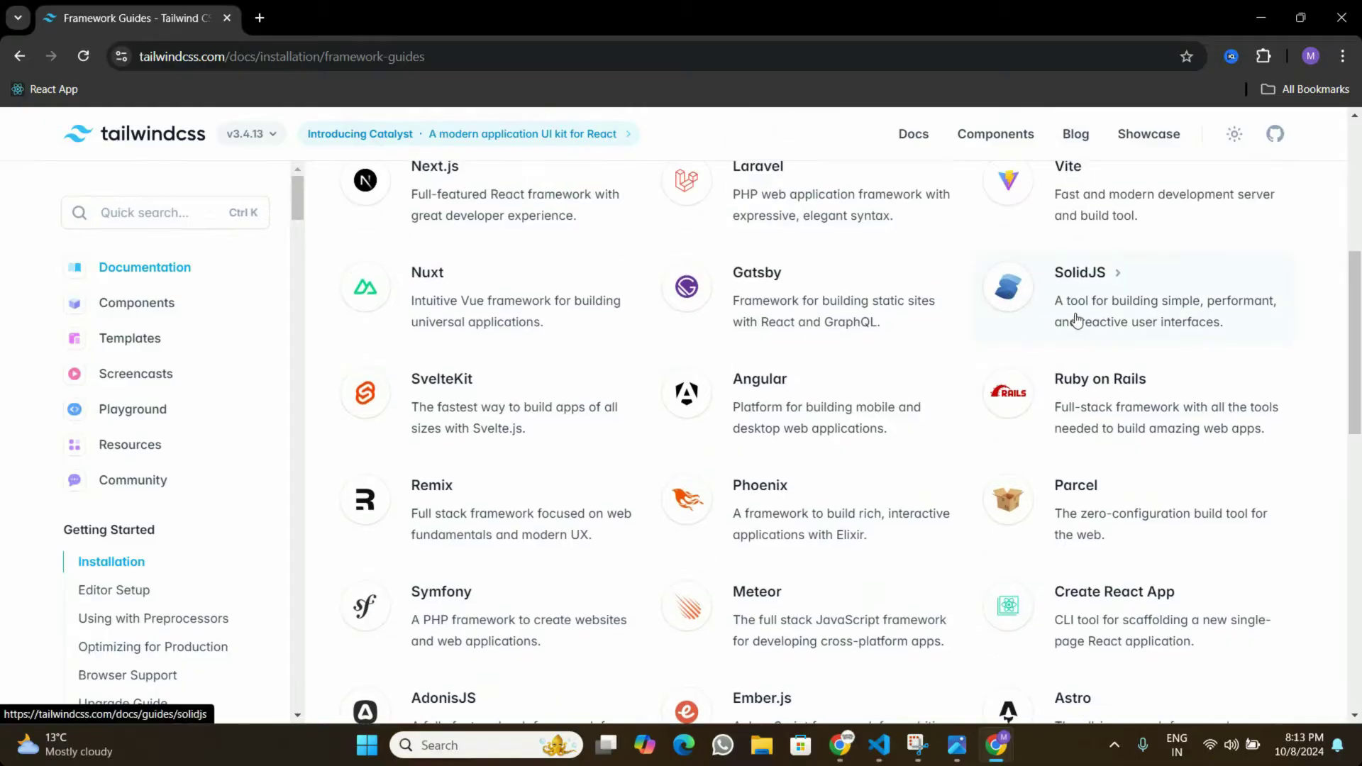
pyautogui.click(1085, 595)
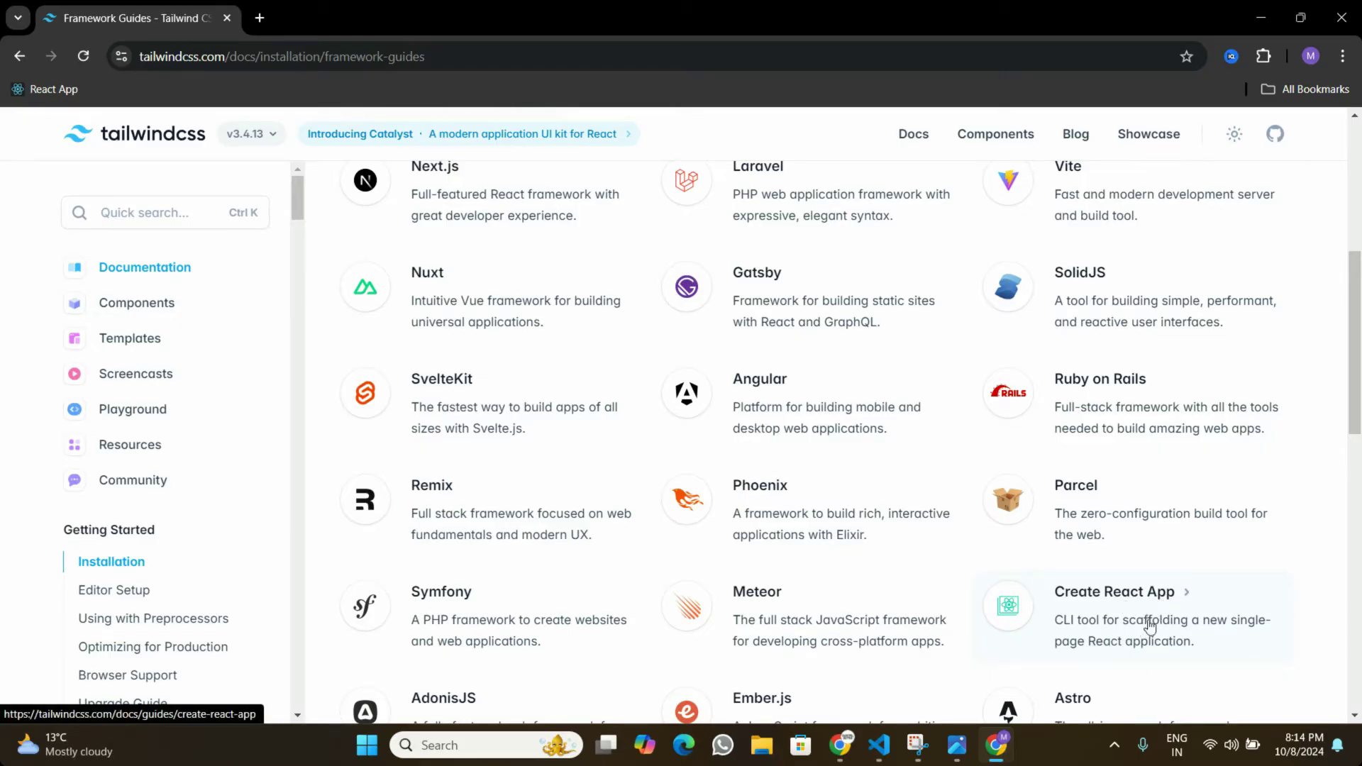
pyautogui.scroll(2, 577, 251)
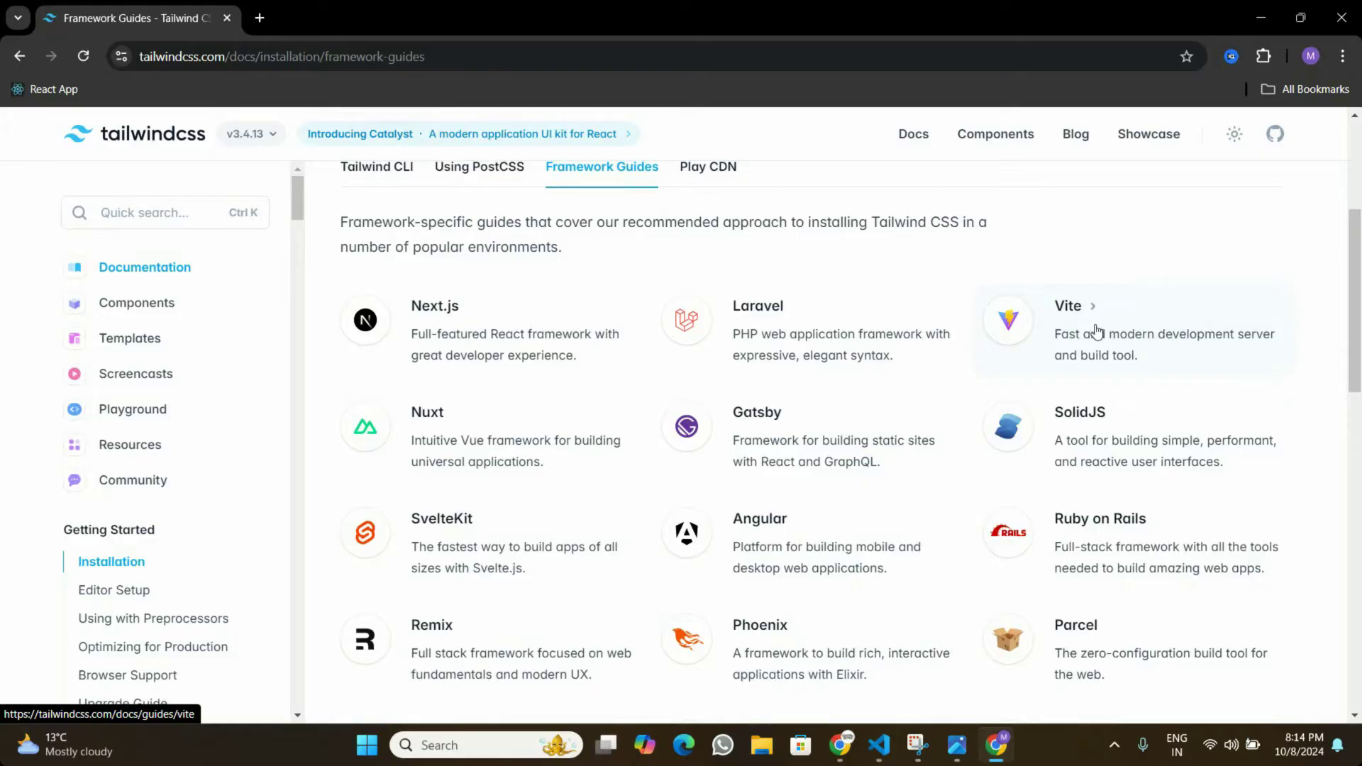
pyautogui.click(1089, 339)
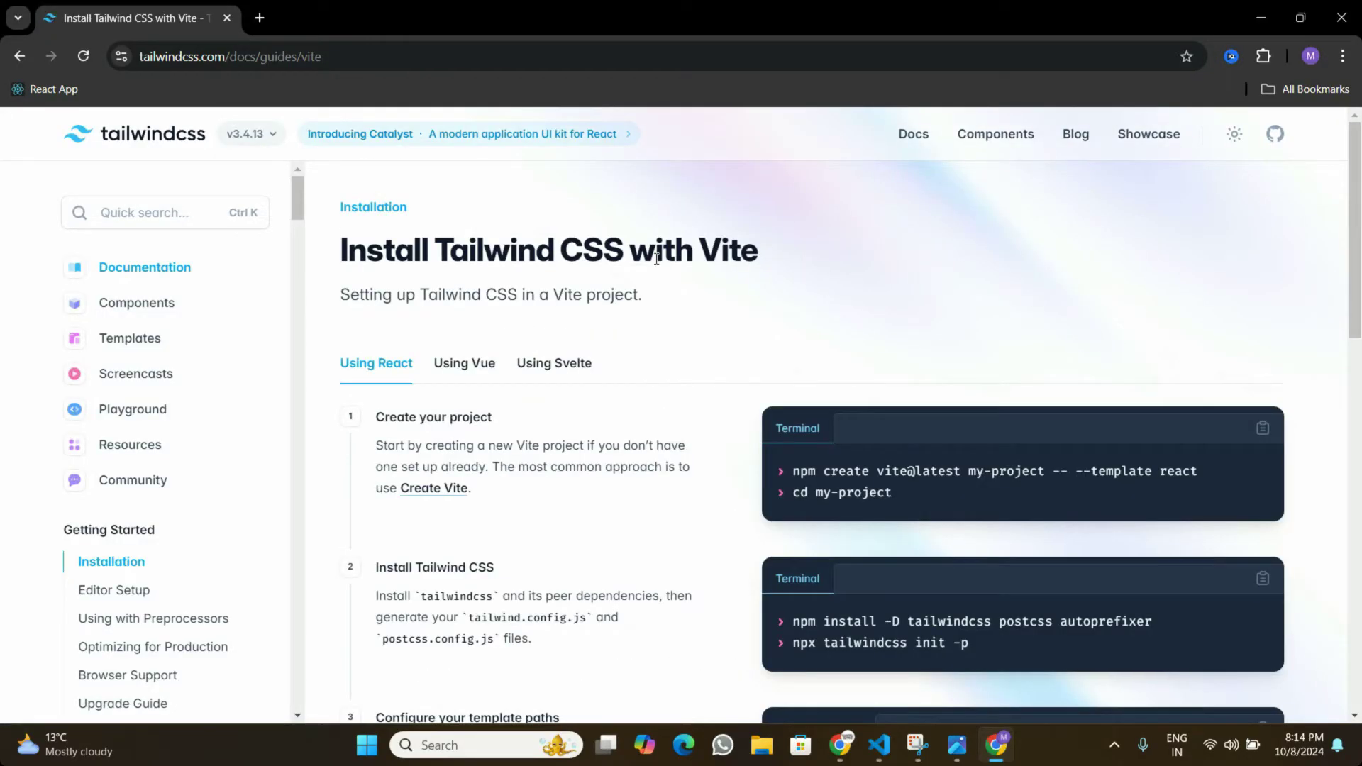
# Step: Look through the Vite guide's Vue and React instructions, ending on the React version
pyautogui.moveTo(656, 259); pyautogui.dragTo(741, 255)
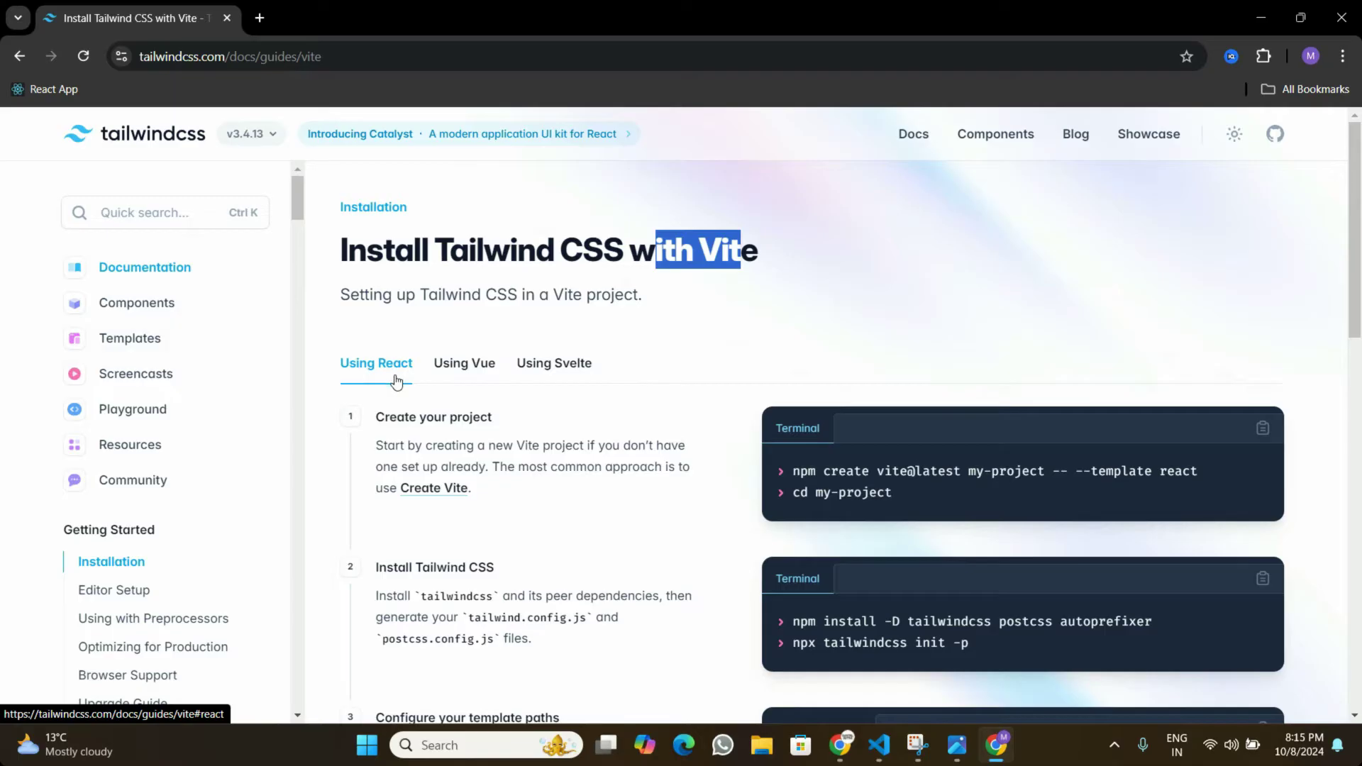
pyautogui.click(469, 370)
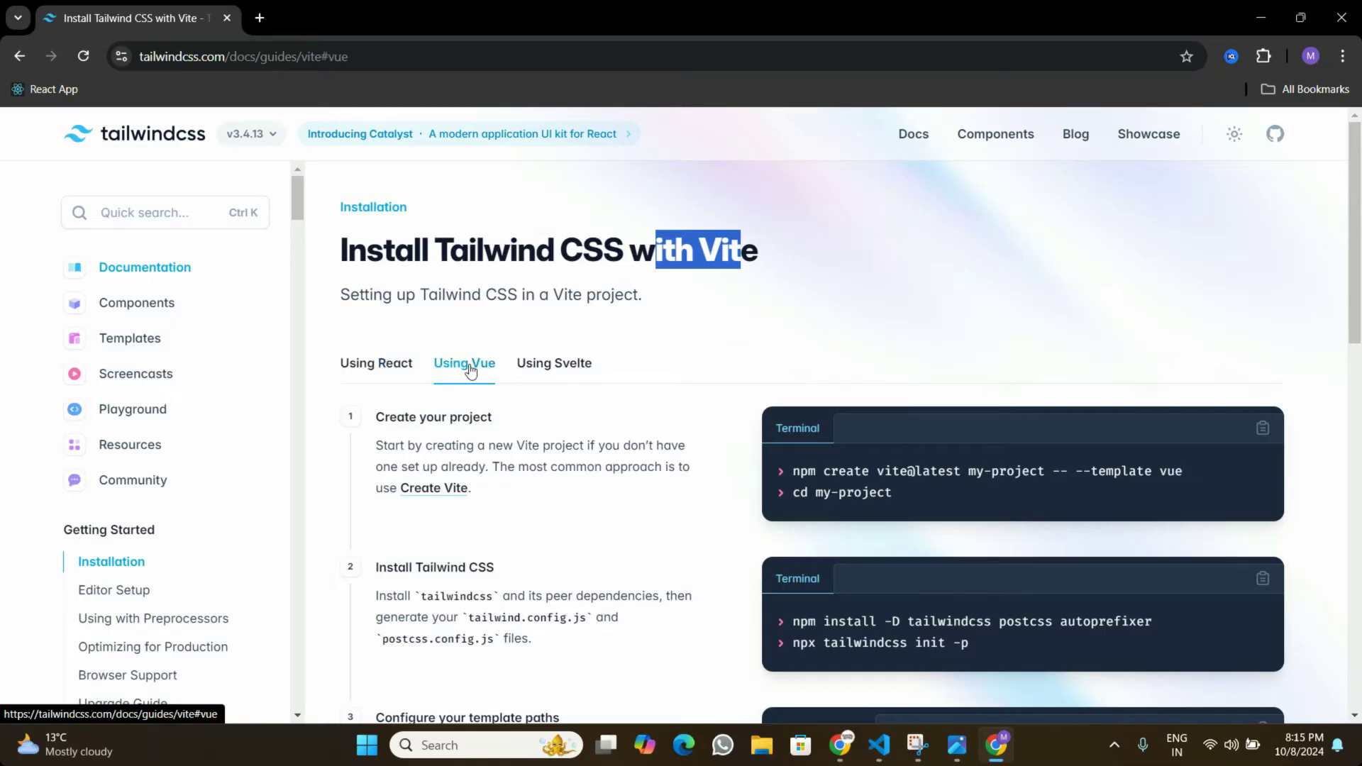
pyautogui.click(401, 368)
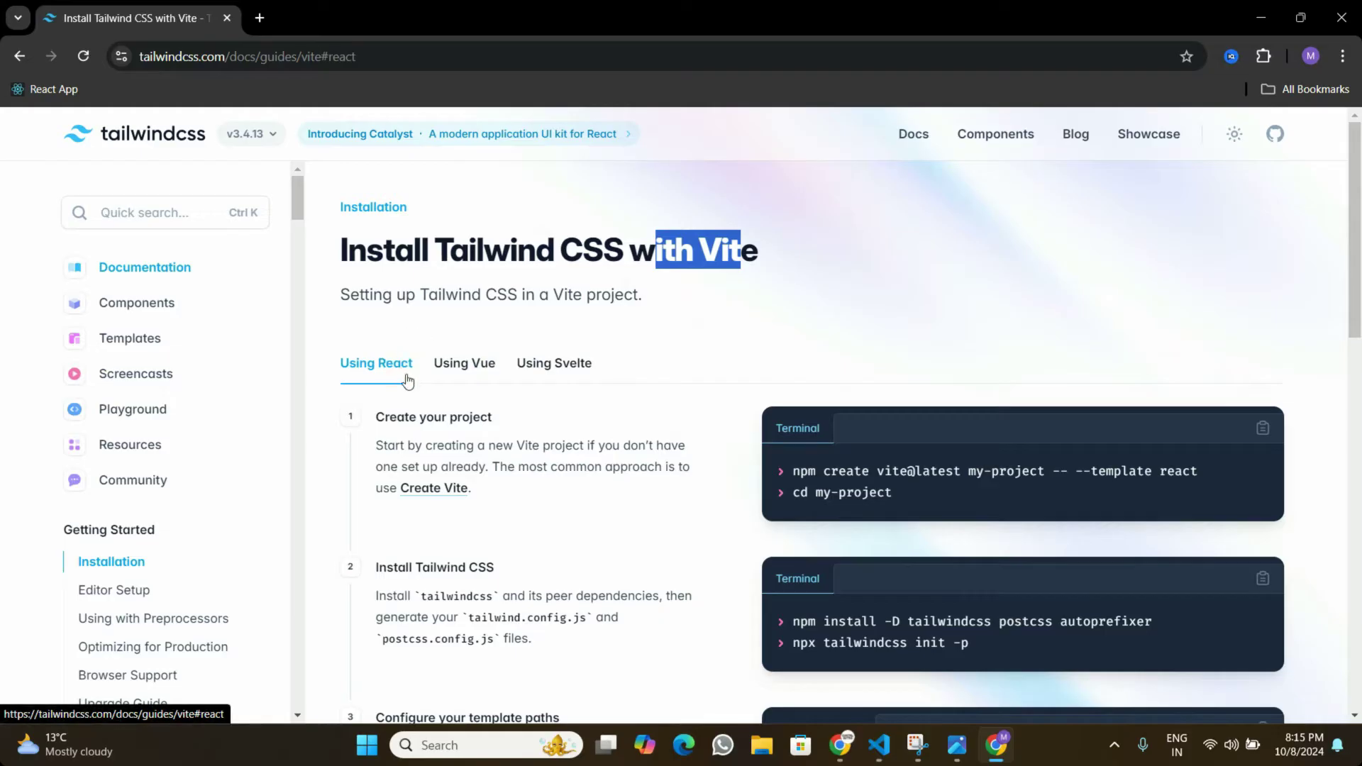
pyautogui.scroll(-8, 1358, 492)
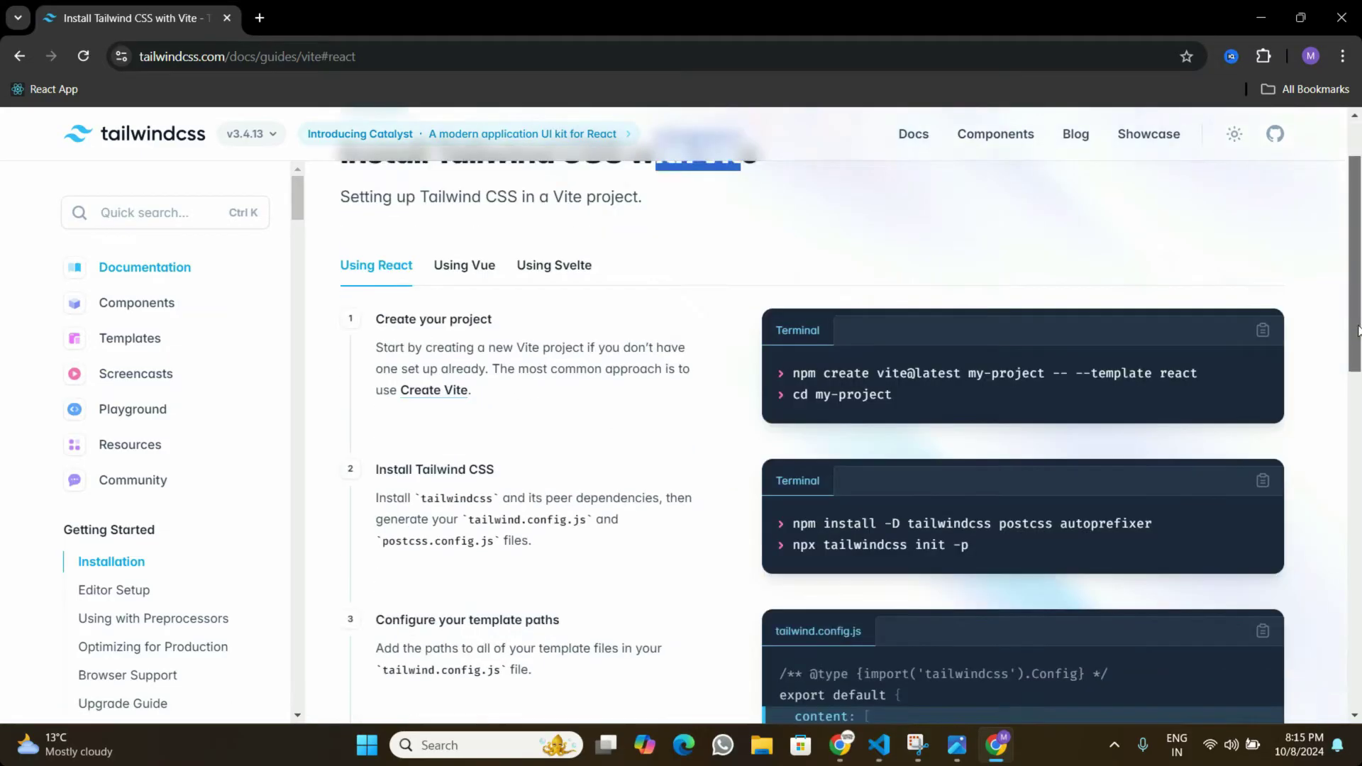
pyautogui.moveTo(1359, 492); pyautogui.dragTo(1357, 286)
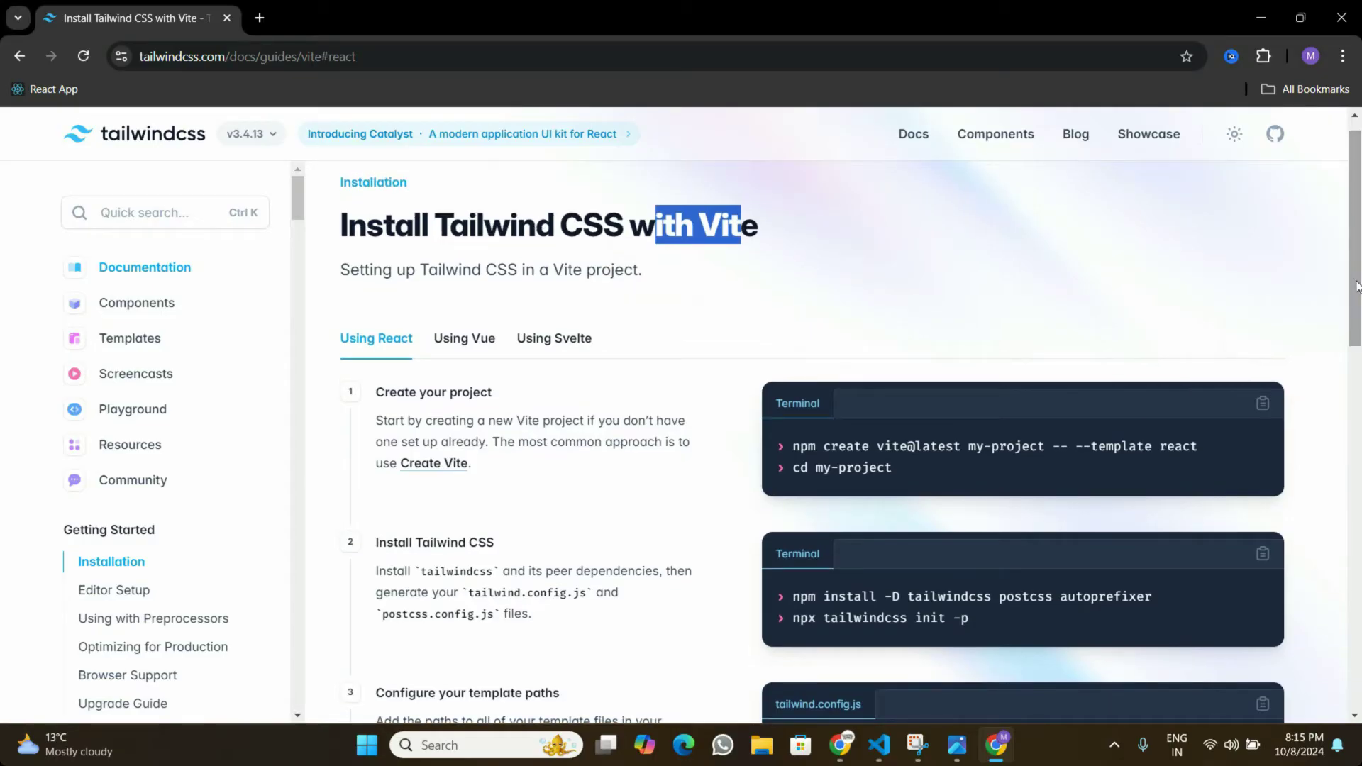
pyautogui.moveTo(1355, 305)
pyautogui.mouseDown()
pyautogui.moveTo(1358, 383)
pyautogui.moveTo(1361, 304)
pyautogui.mouseUp()
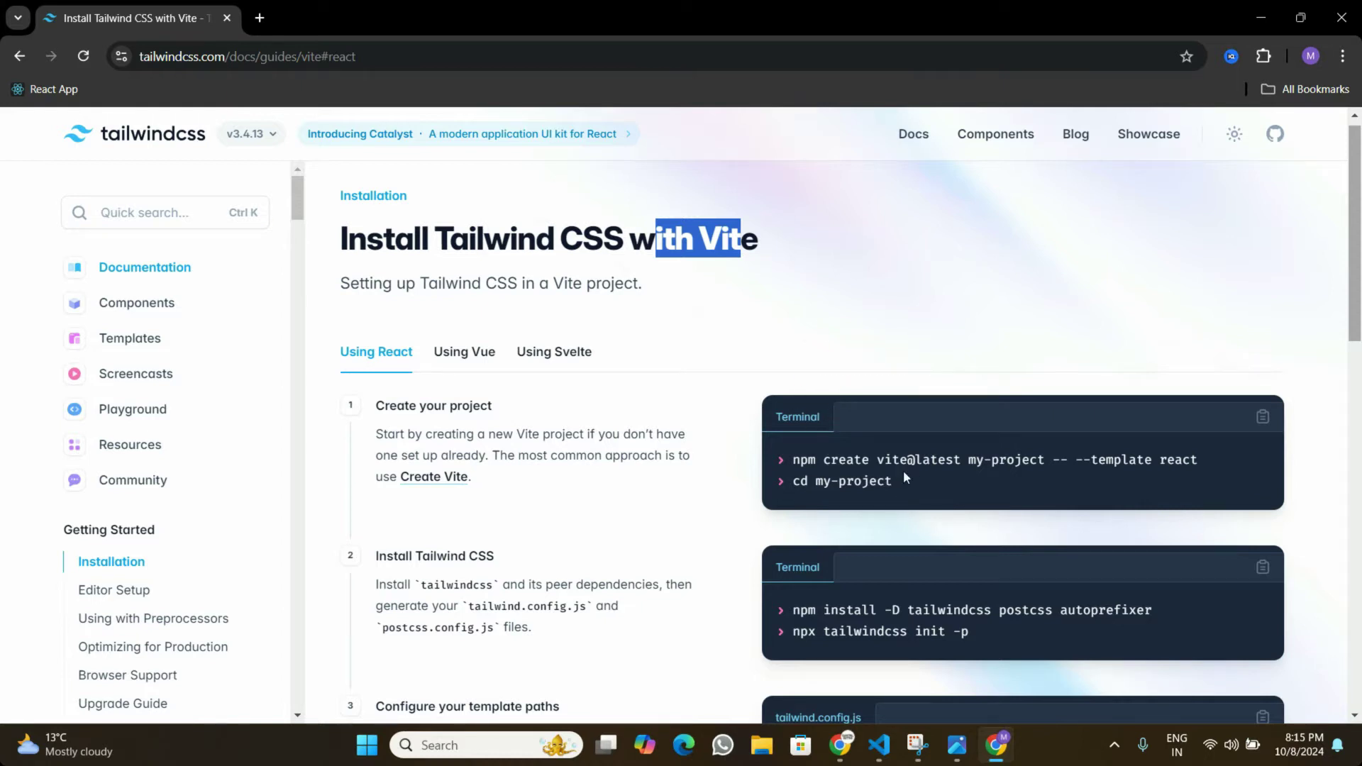
# Step: Copy the project creation command from the guide and run "npm create vite@latest my-project -- --template react" in the Visual Studio Code terminal
pyautogui.tripleClick(961, 460)
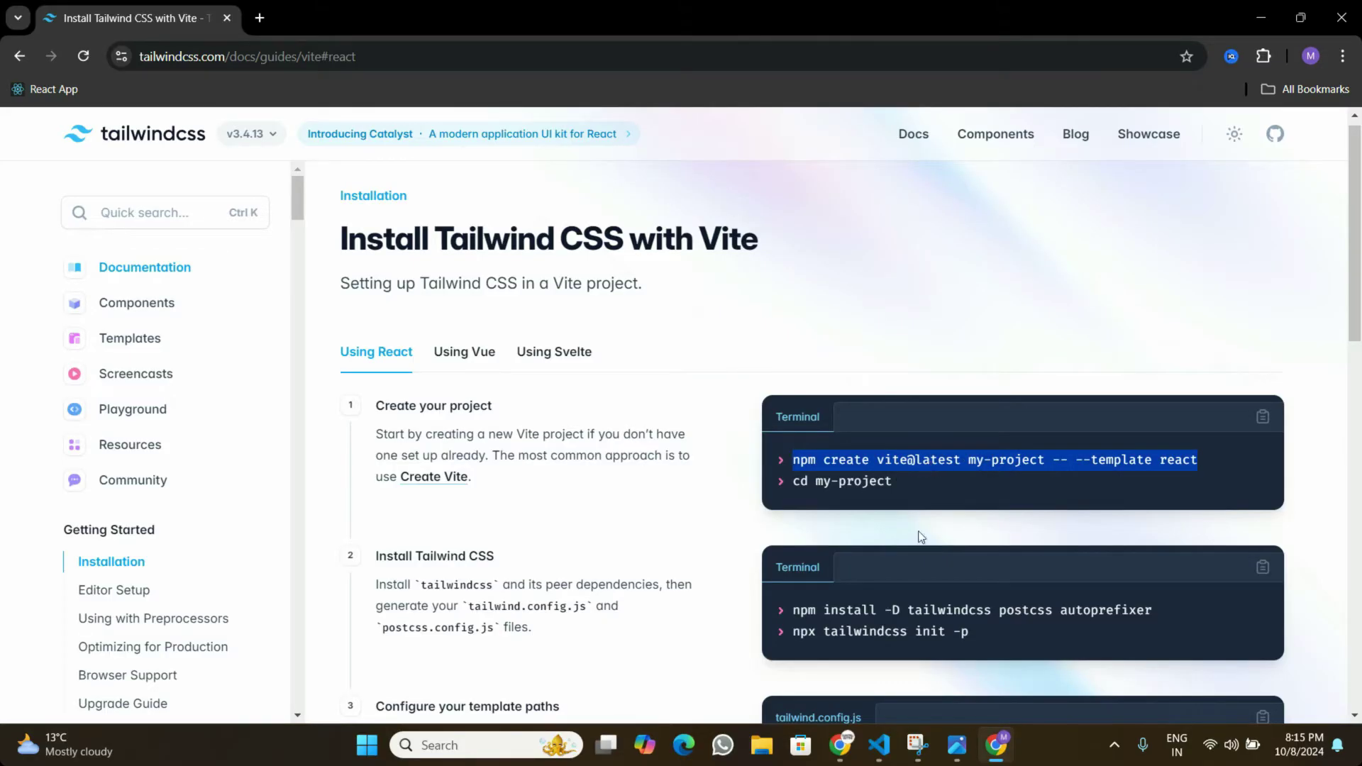
pyautogui.moveTo(878, 745)
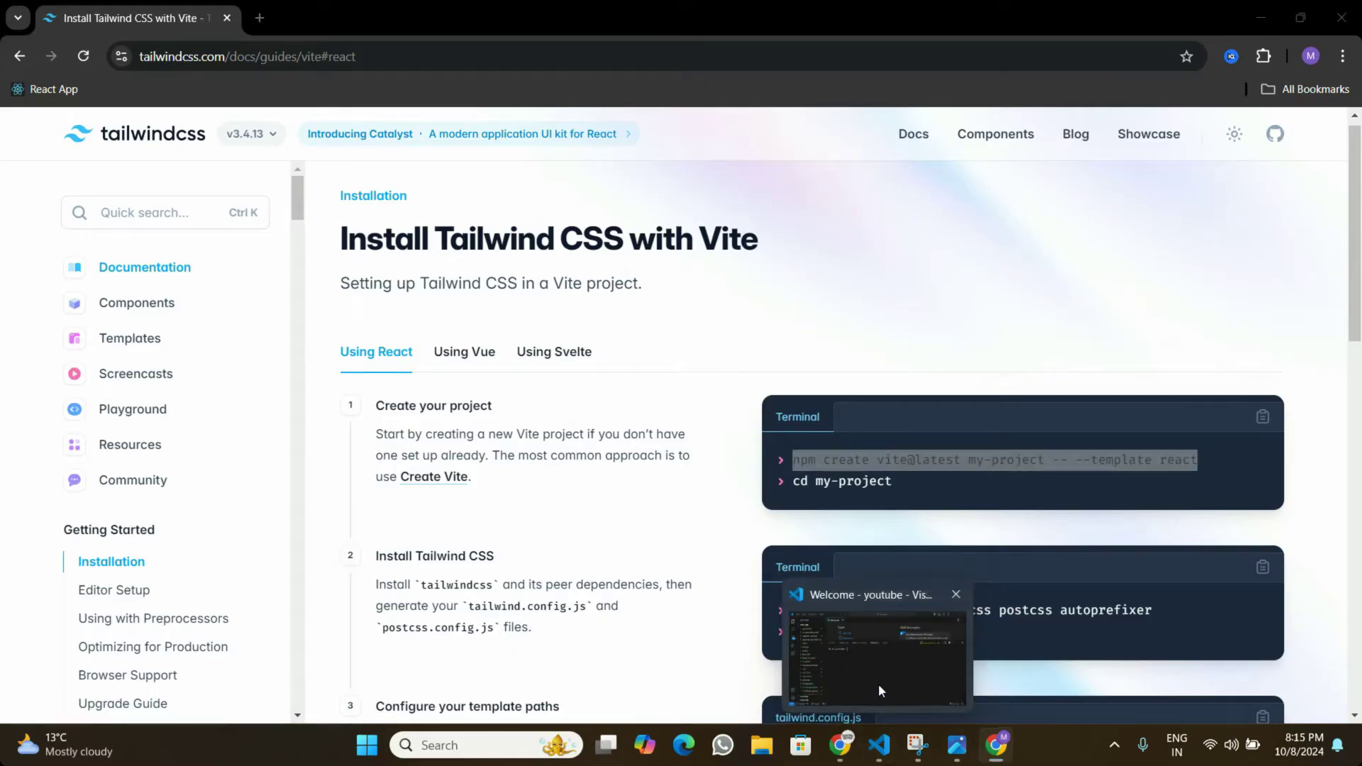
pyautogui.click(878, 684)
pyautogui.write('npm create vite@latest my-project -- --template react')
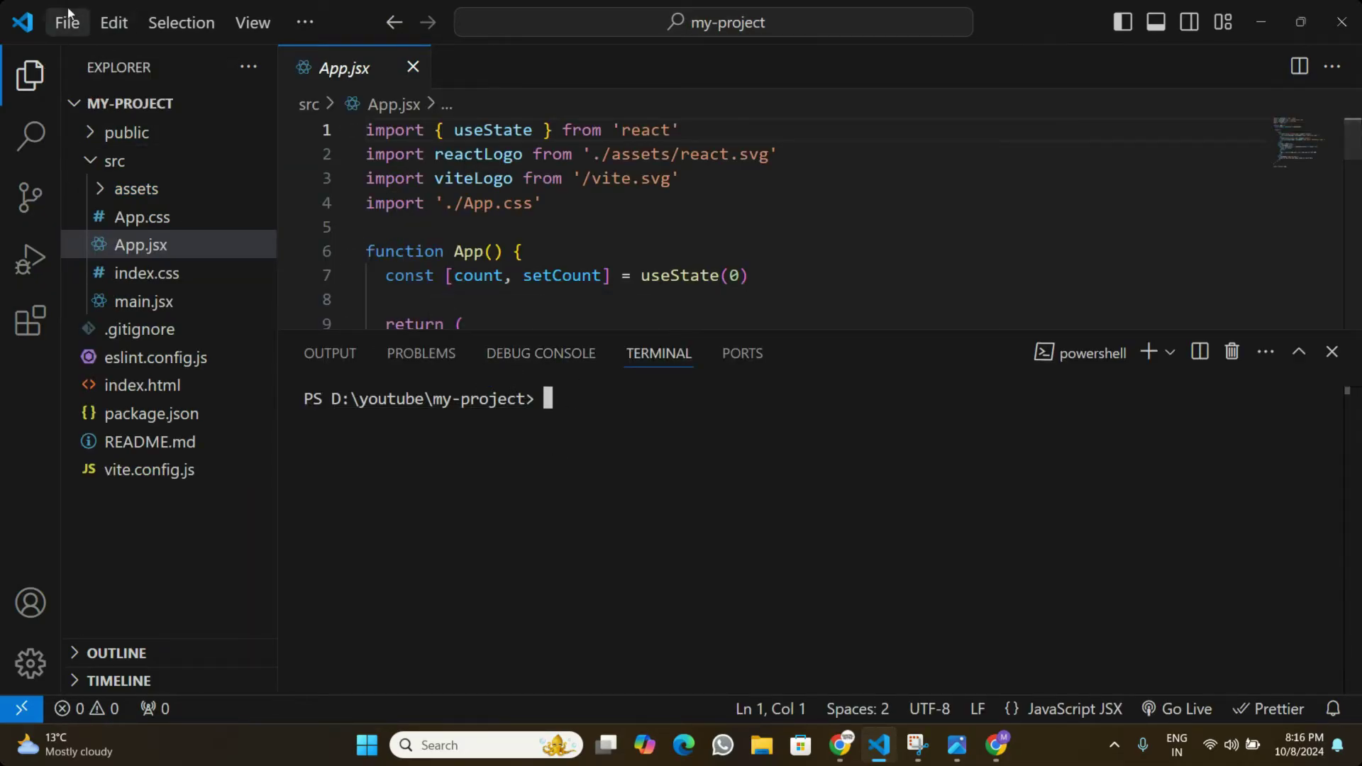
# Step: Install the dependencies of my-project by running "npm install" in its terminal
pyautogui.moveTo(100, 101)
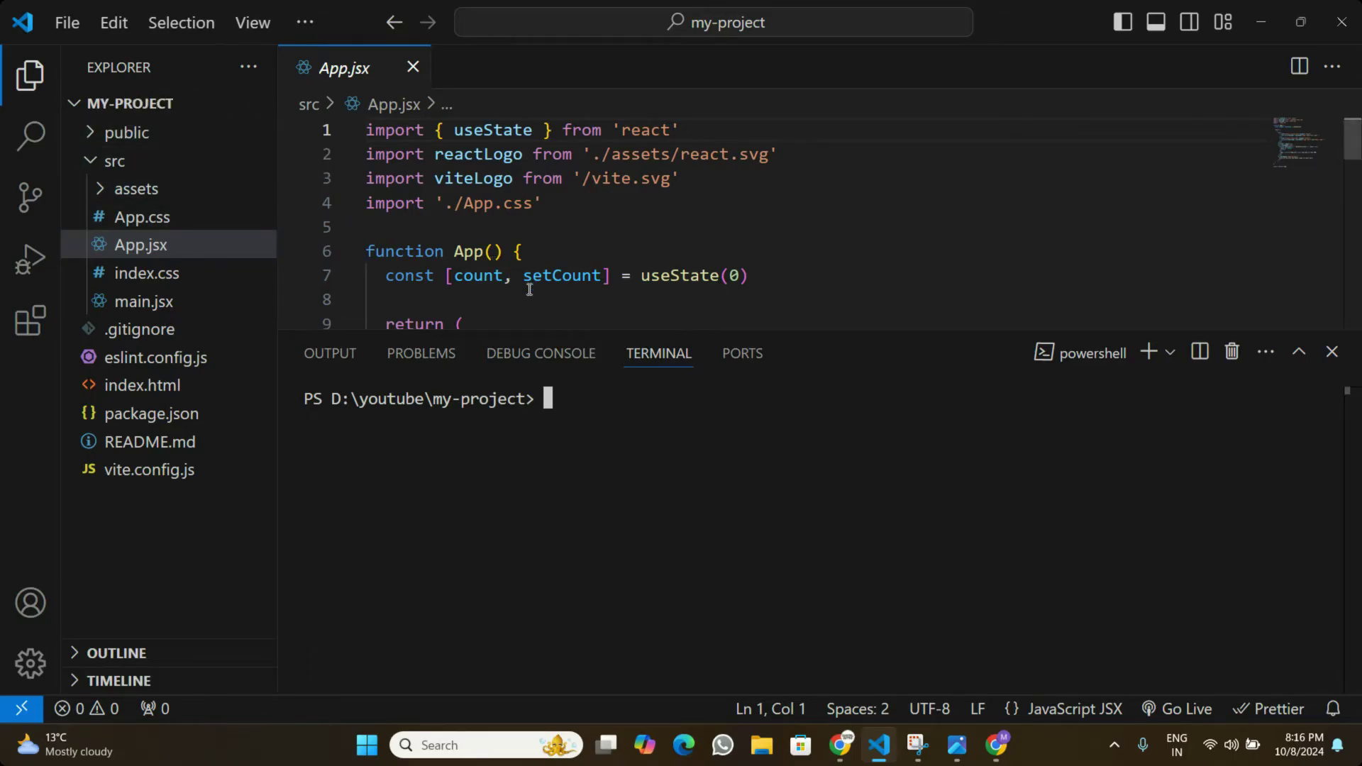
pyautogui.write('npm')
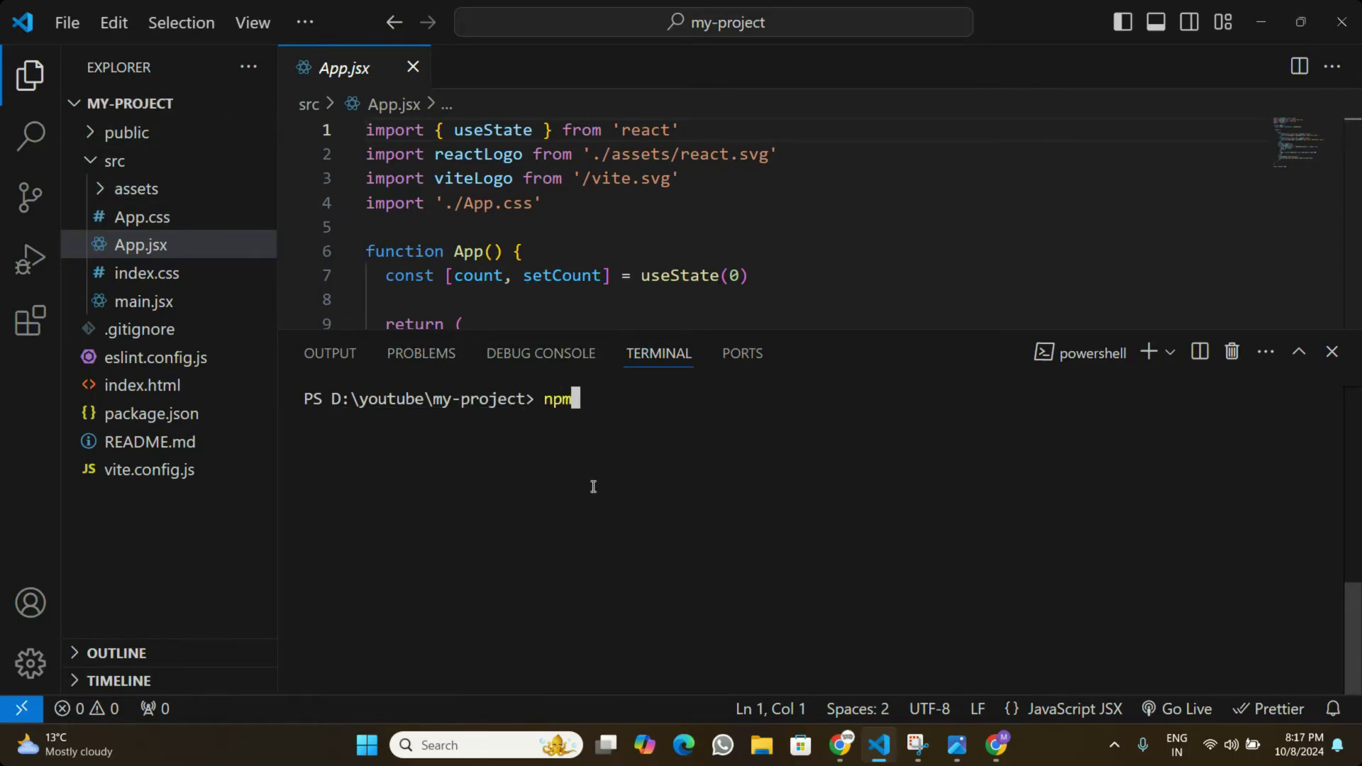
pyautogui.write(' install')
pyautogui.press('Return')
# Step: Start the Vite development server of my-project with "npm run dev"
pyautogui.write('npm run ')
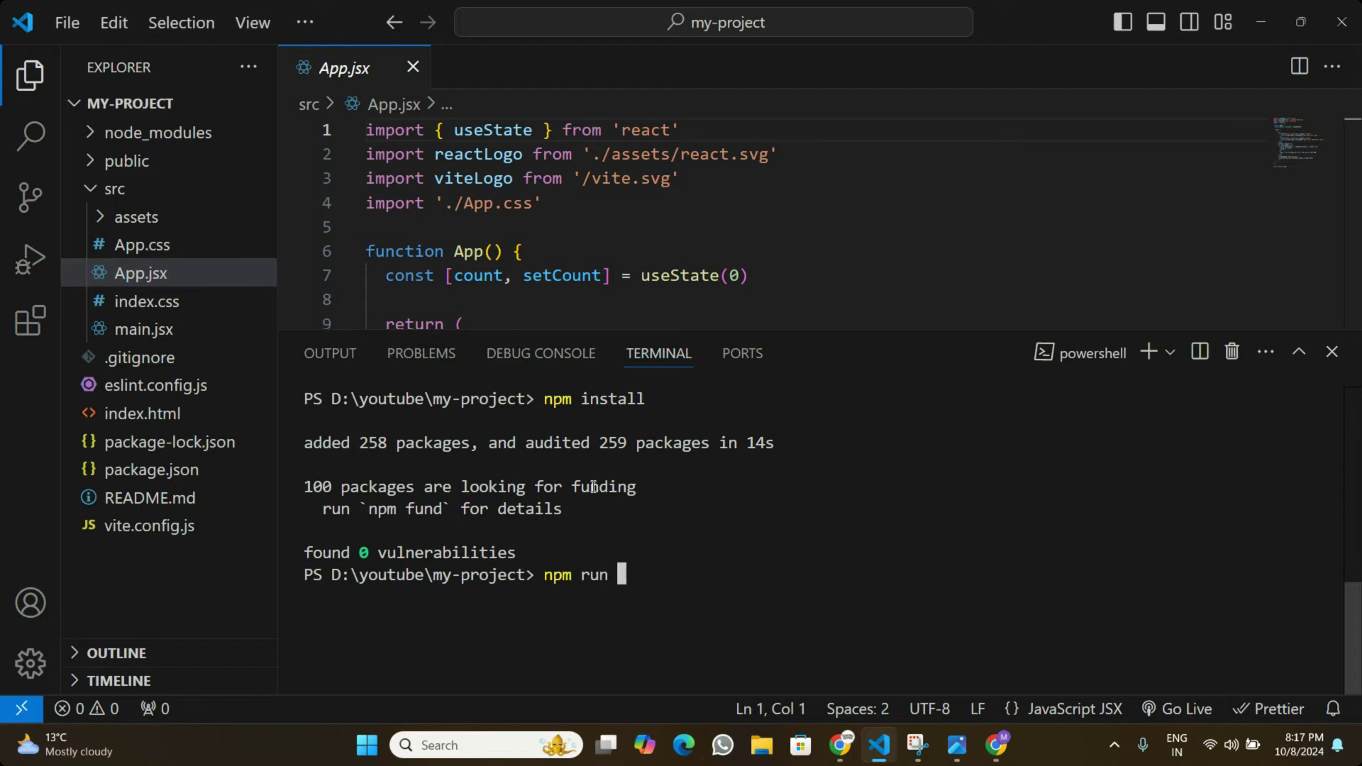
pyautogui.write('dev')
pyautogui.press('Return')
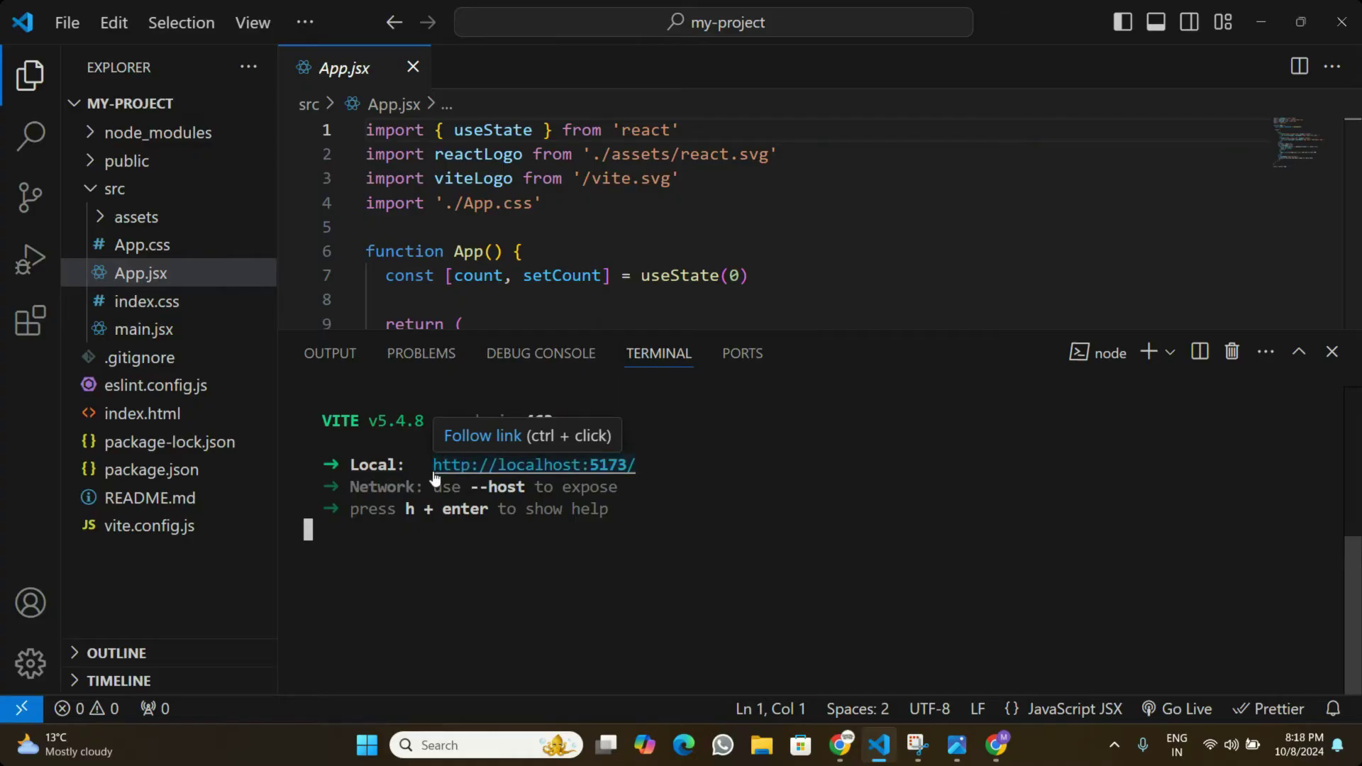
pyautogui.click(996, 745)
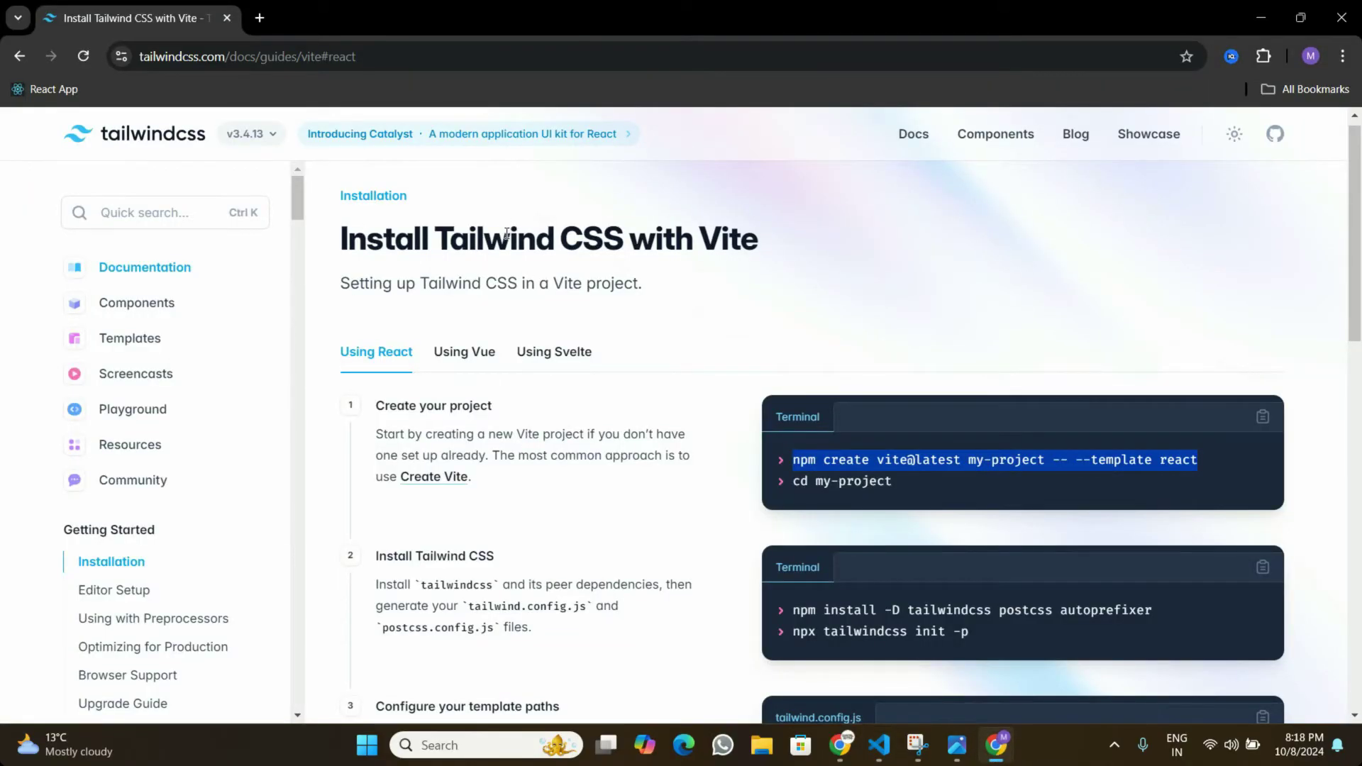
pyautogui.click(260, 18)
pyautogui.write('http://localhost:5173/')
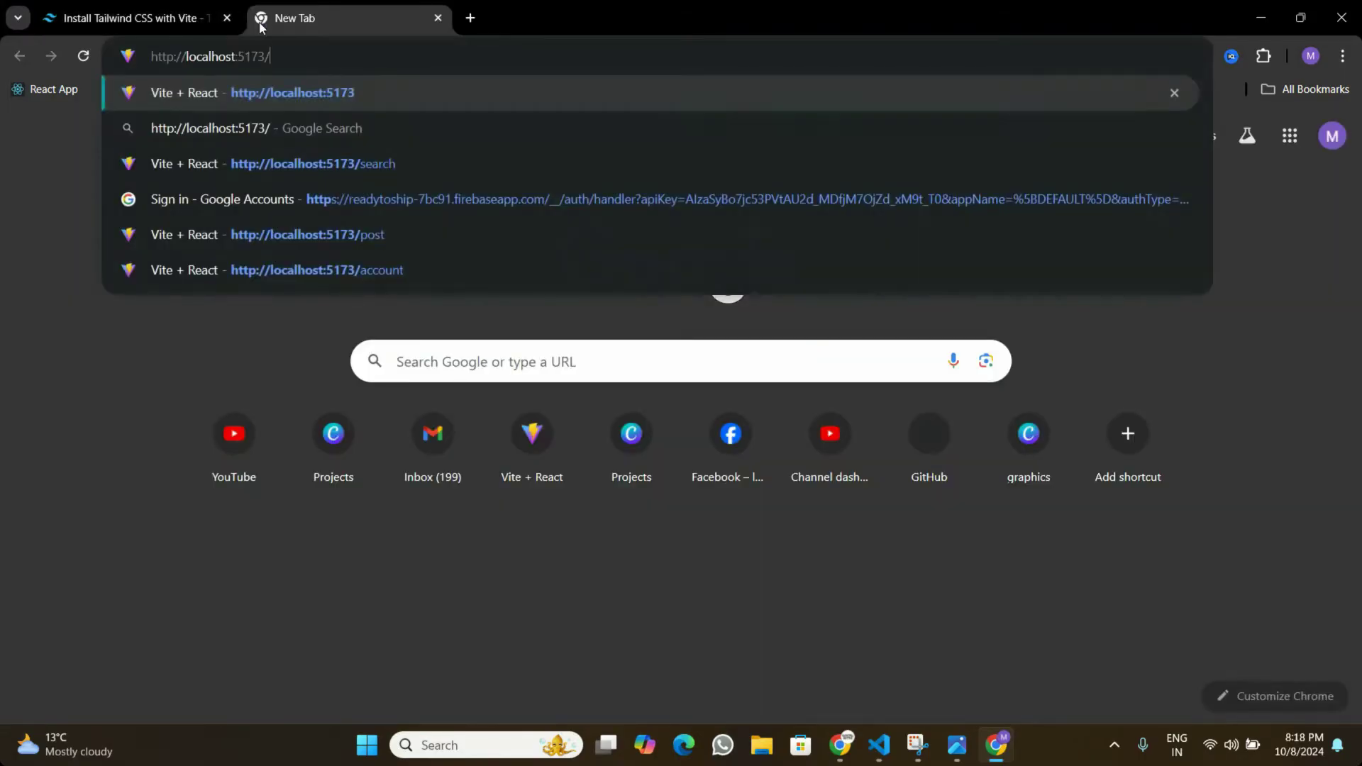
pyautogui.press('Return')
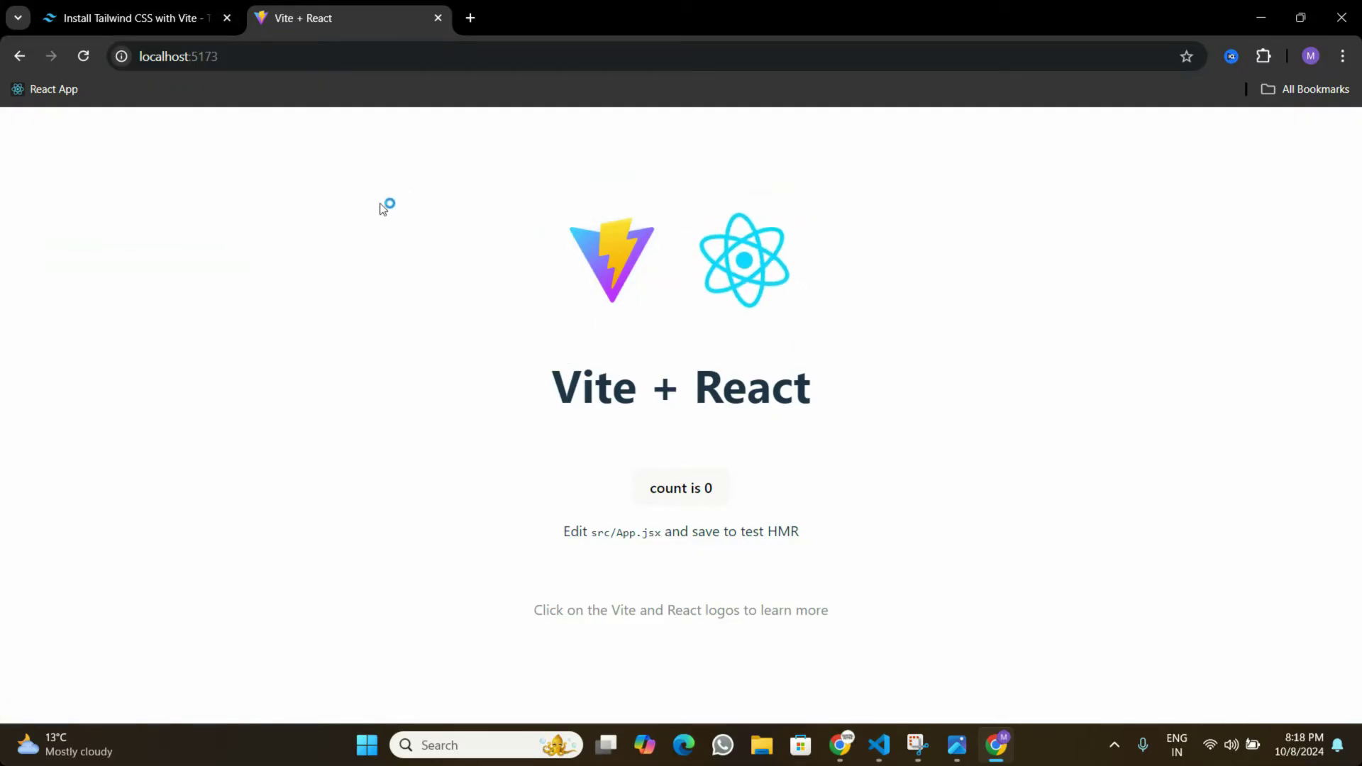
# Step: Take the install command from the Tailwind guide and run "npm install -D tailwindcss postcss autoprefixer" in a new Visual Studio Code terminal
pyautogui.click(141, 20)
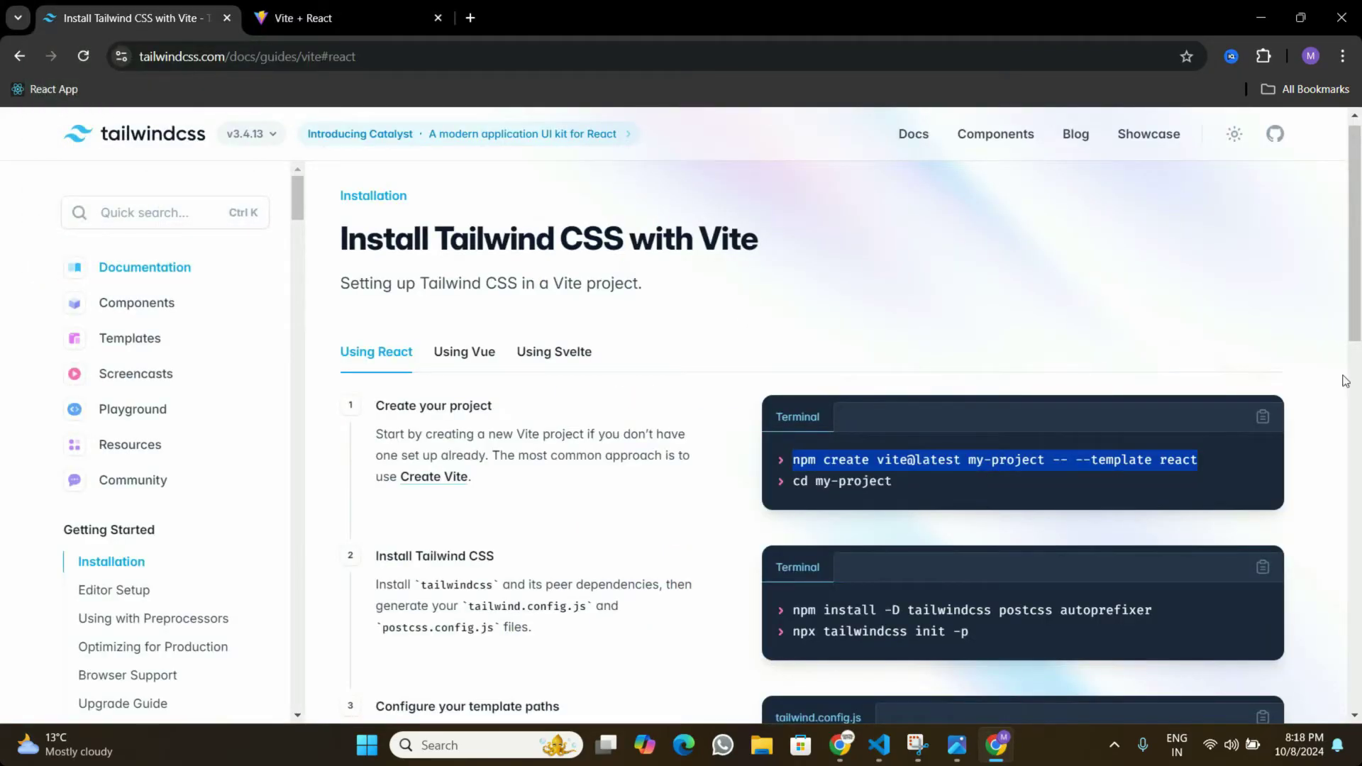
pyautogui.scroll(-1, 1301, 409)
pyautogui.tripleClick(871, 522)
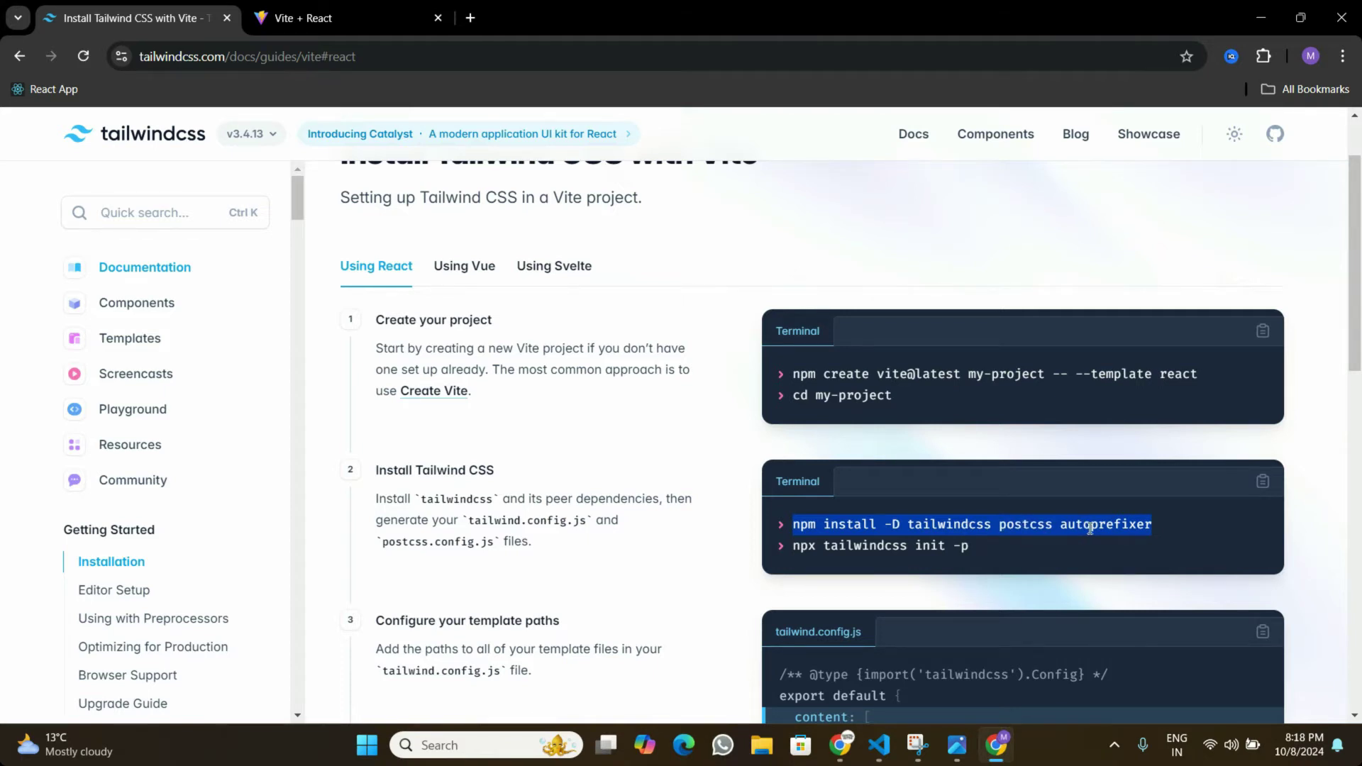
pyautogui.hotkey('alt', 'Tab')
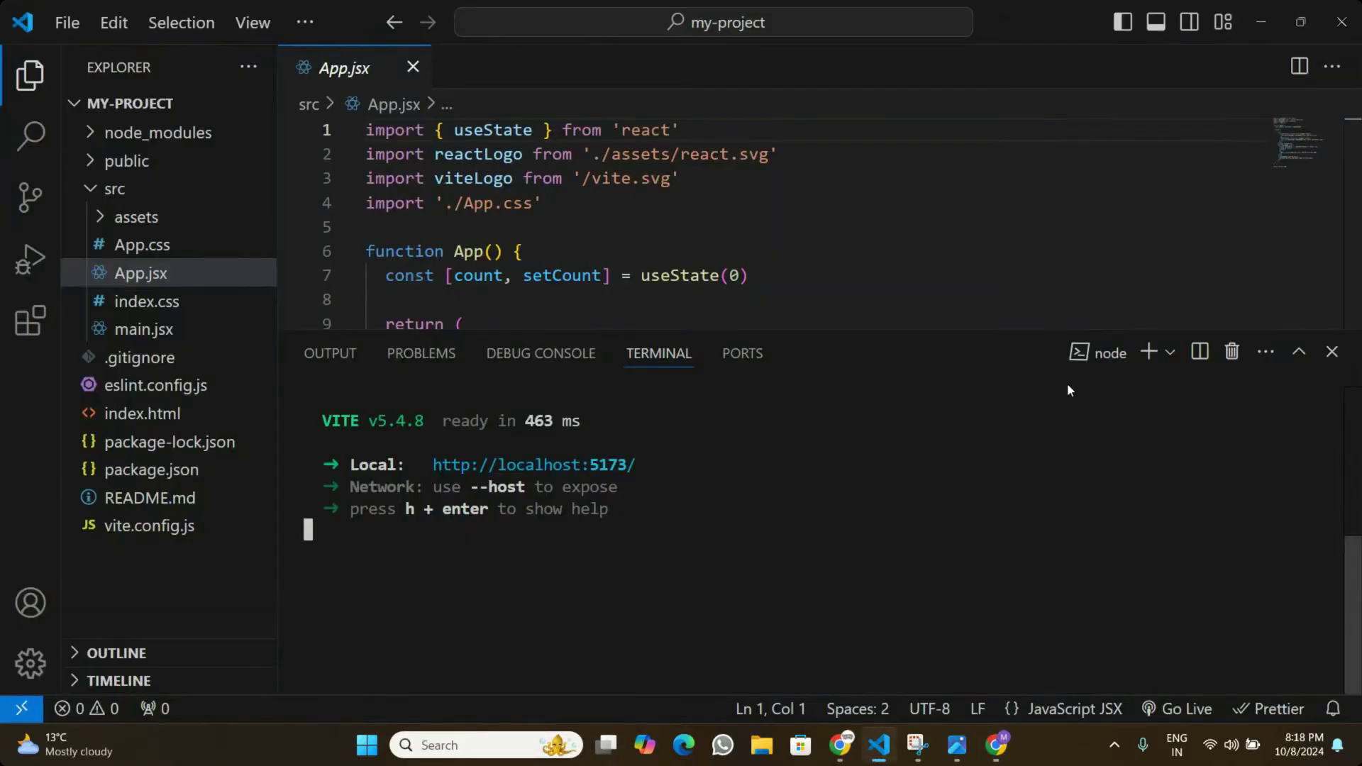
pyautogui.click(1149, 352)
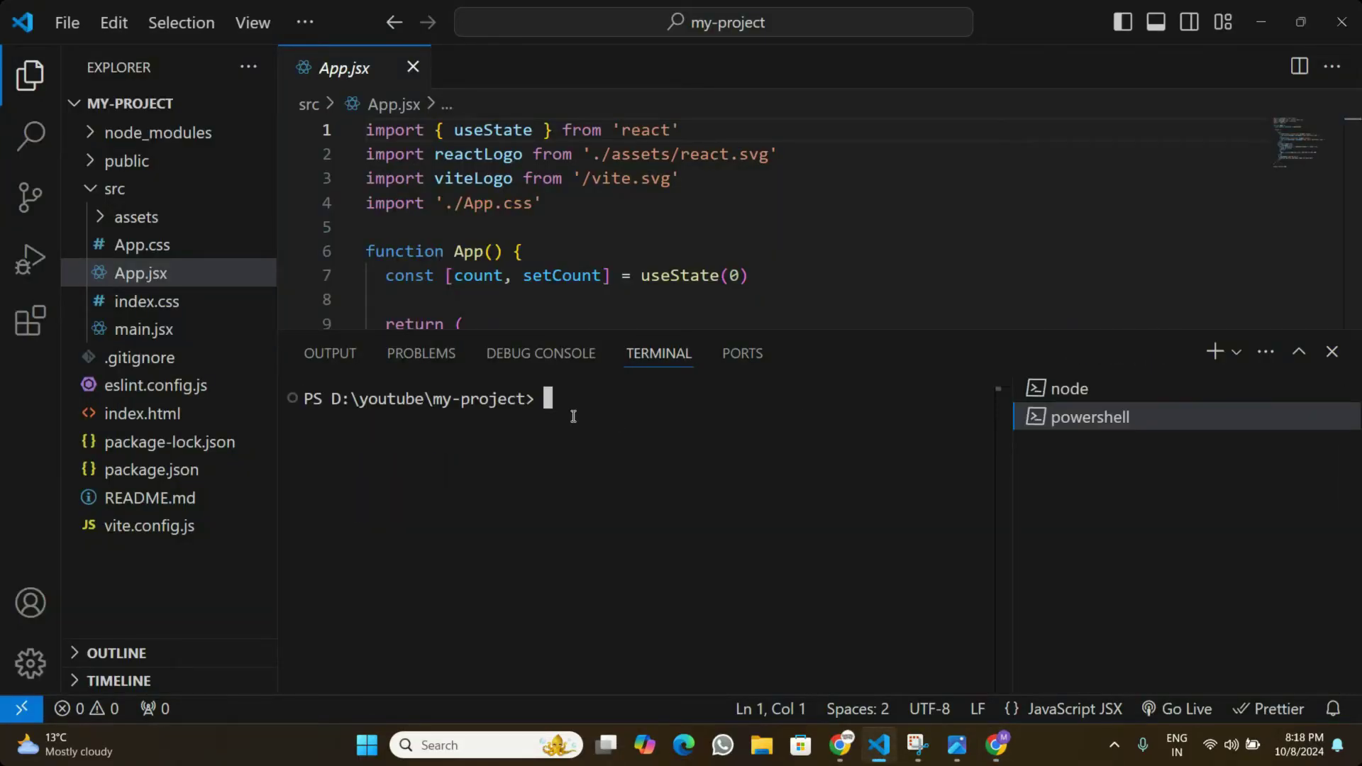
pyautogui.write('npm install -D tailwindcss postcss autoprefixer')
pyautogui.press('Return')
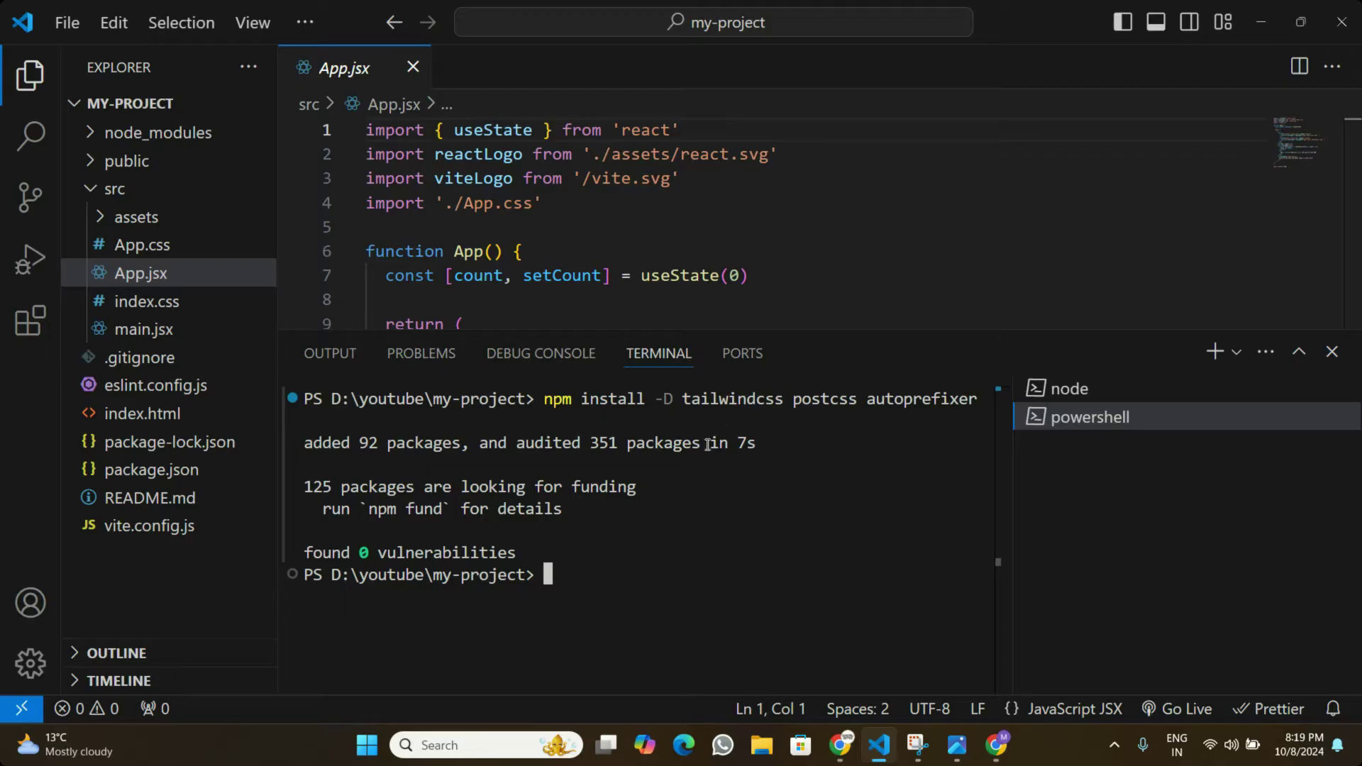
# Step: Copy the init command from the Tailwind guide in Chrome and run "npx tailwindcss init -p" in the Visual Studio Code terminal
pyautogui.hotkey('alt', 'Tab')
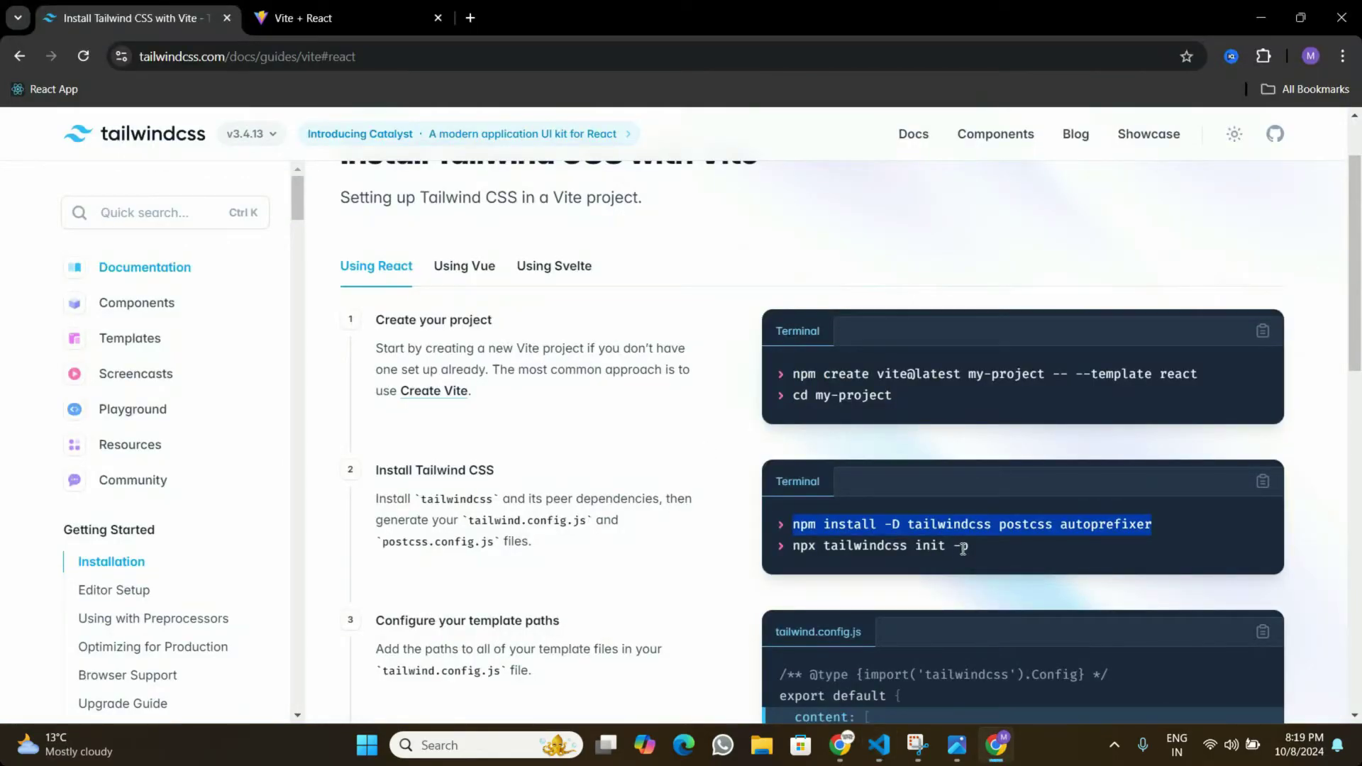
pyautogui.moveTo(966, 548); pyautogui.dragTo(794, 554)
pyautogui.hotkey('ctrl', 'c')
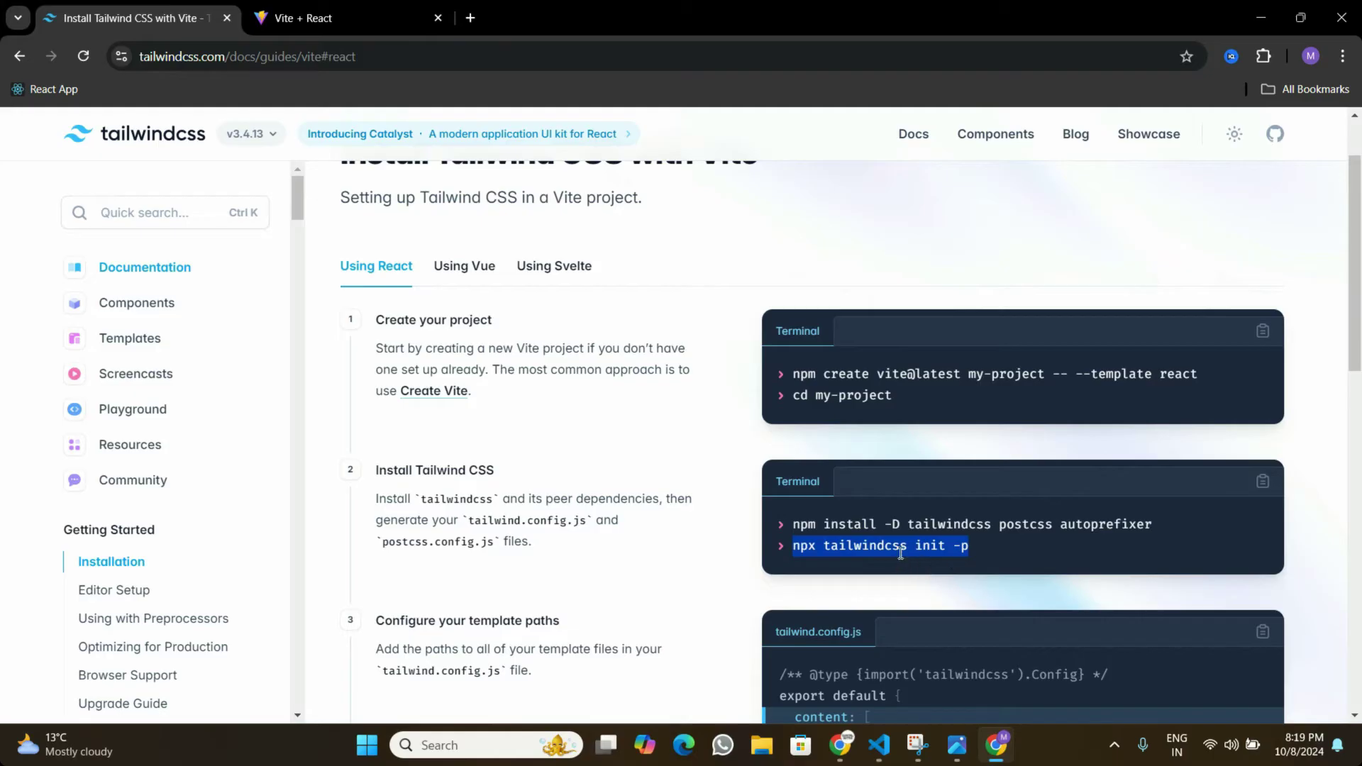
pyautogui.hotkey('alt', 'Tab')
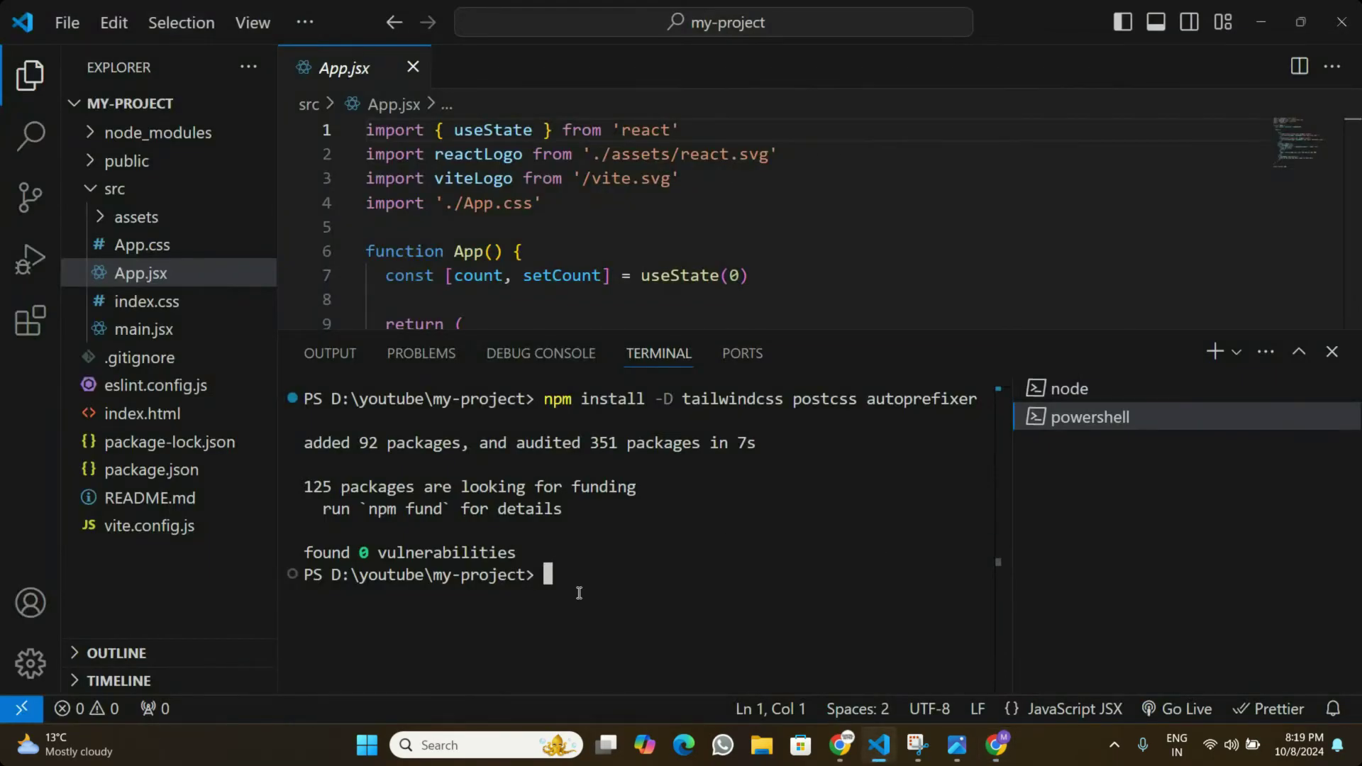
pyautogui.hotkey('ctrl', 'v')
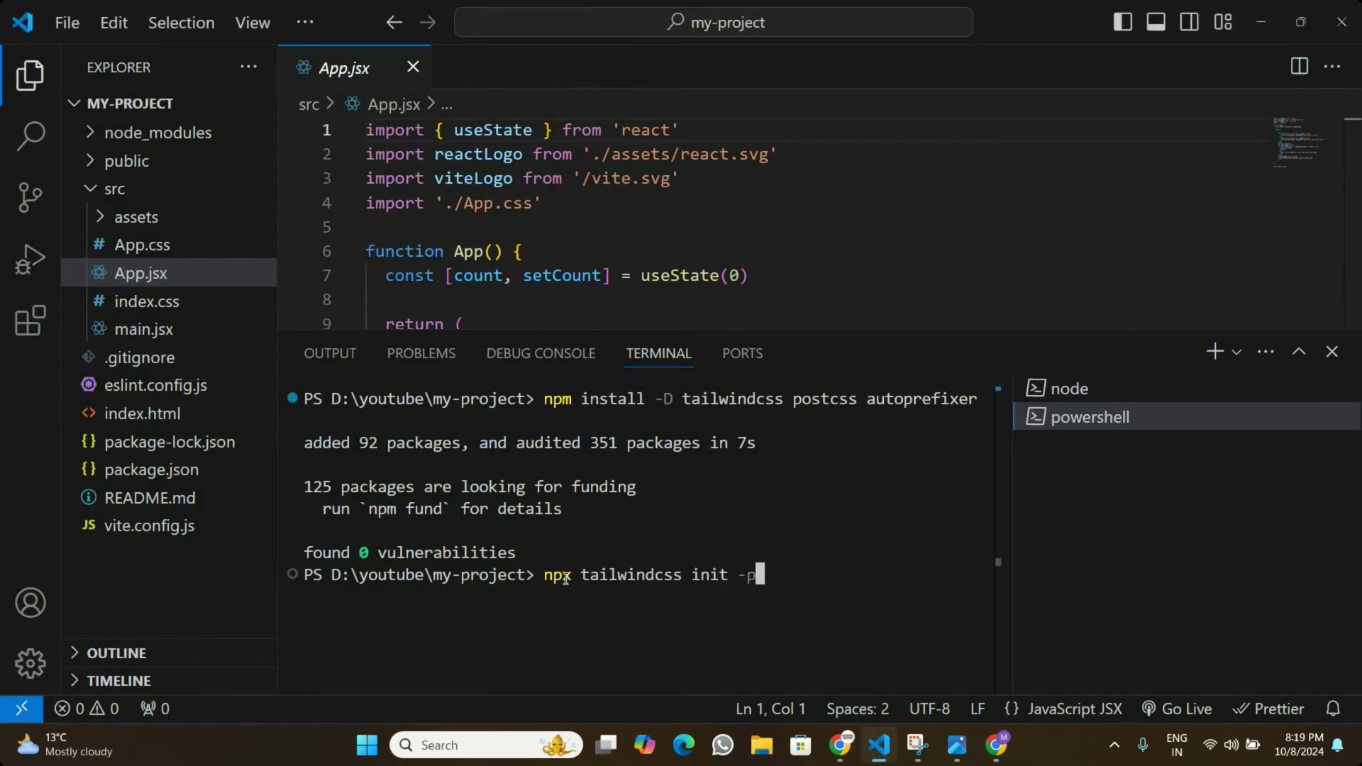
pyautogui.press('Return')
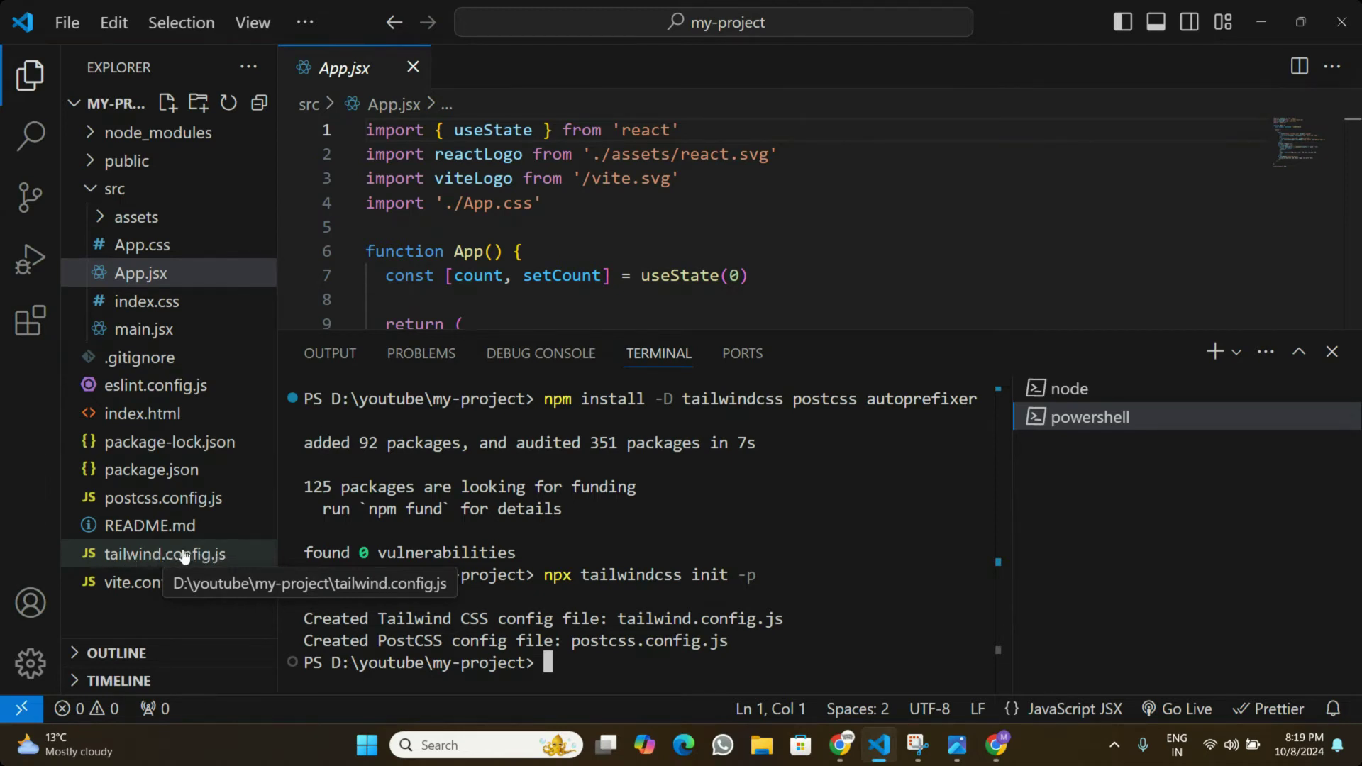
# Step: Open tailwind.config.js, enlarge the editor area above the terminal, and look over the generated configuration
pyautogui.click(155, 556)
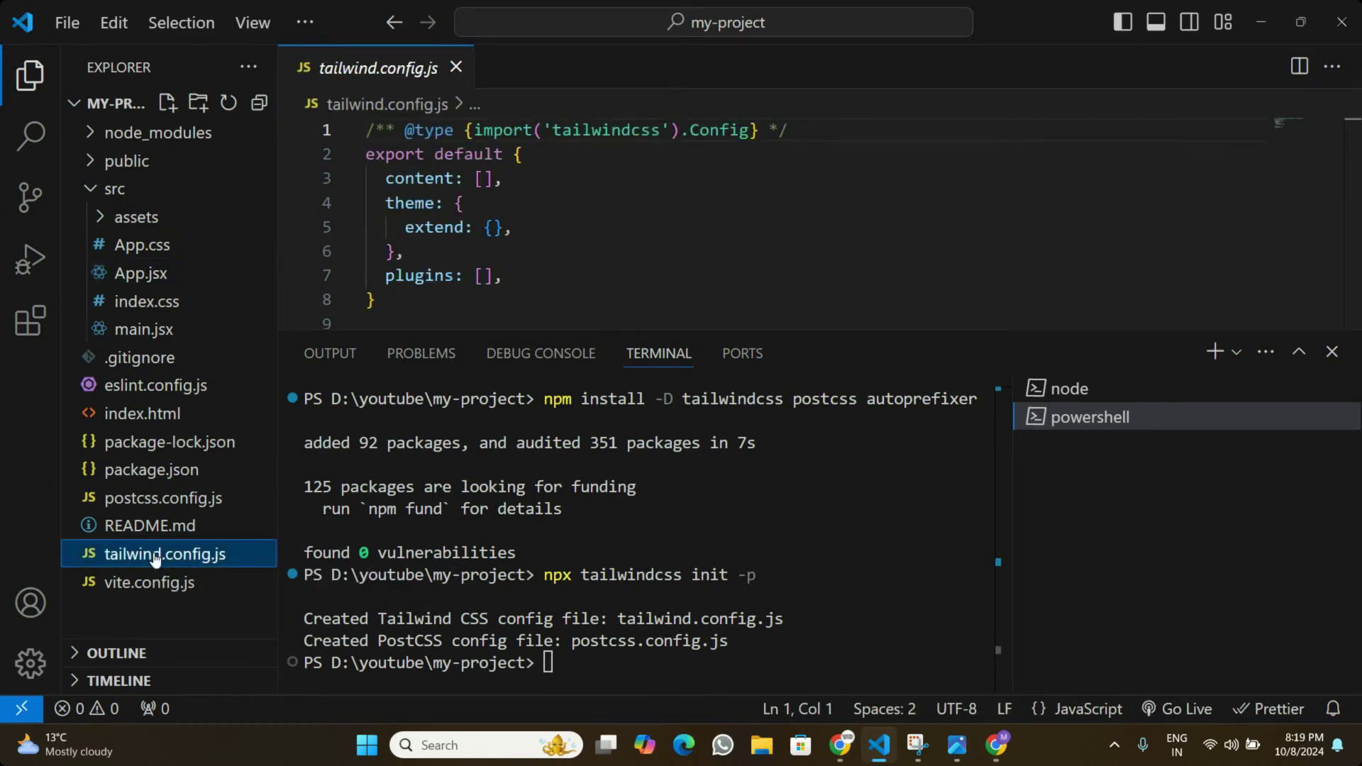
pyautogui.moveTo(883, 329); pyautogui.dragTo(869, 423)
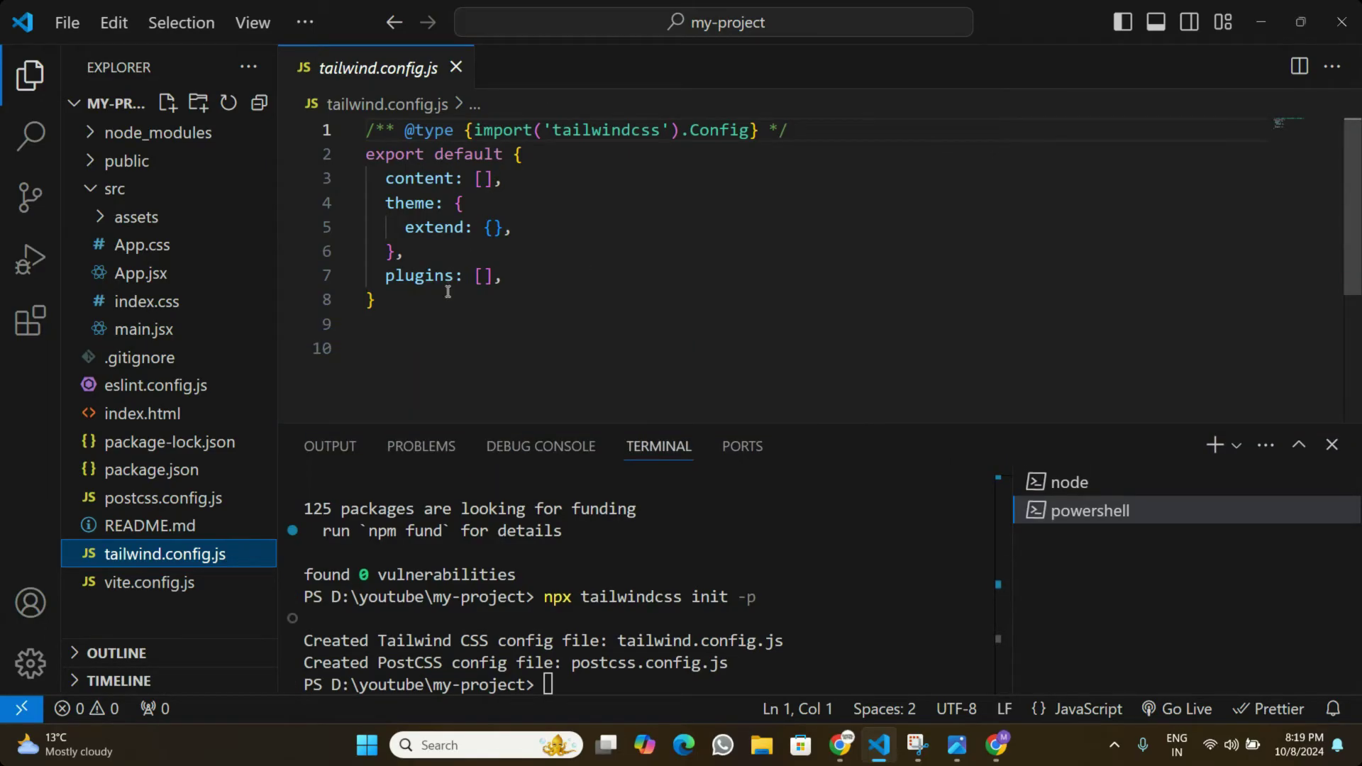
pyautogui.click(403, 310)
pyautogui.moveTo(403, 310); pyautogui.dragTo(351, 134)
pyautogui.click(466, 226)
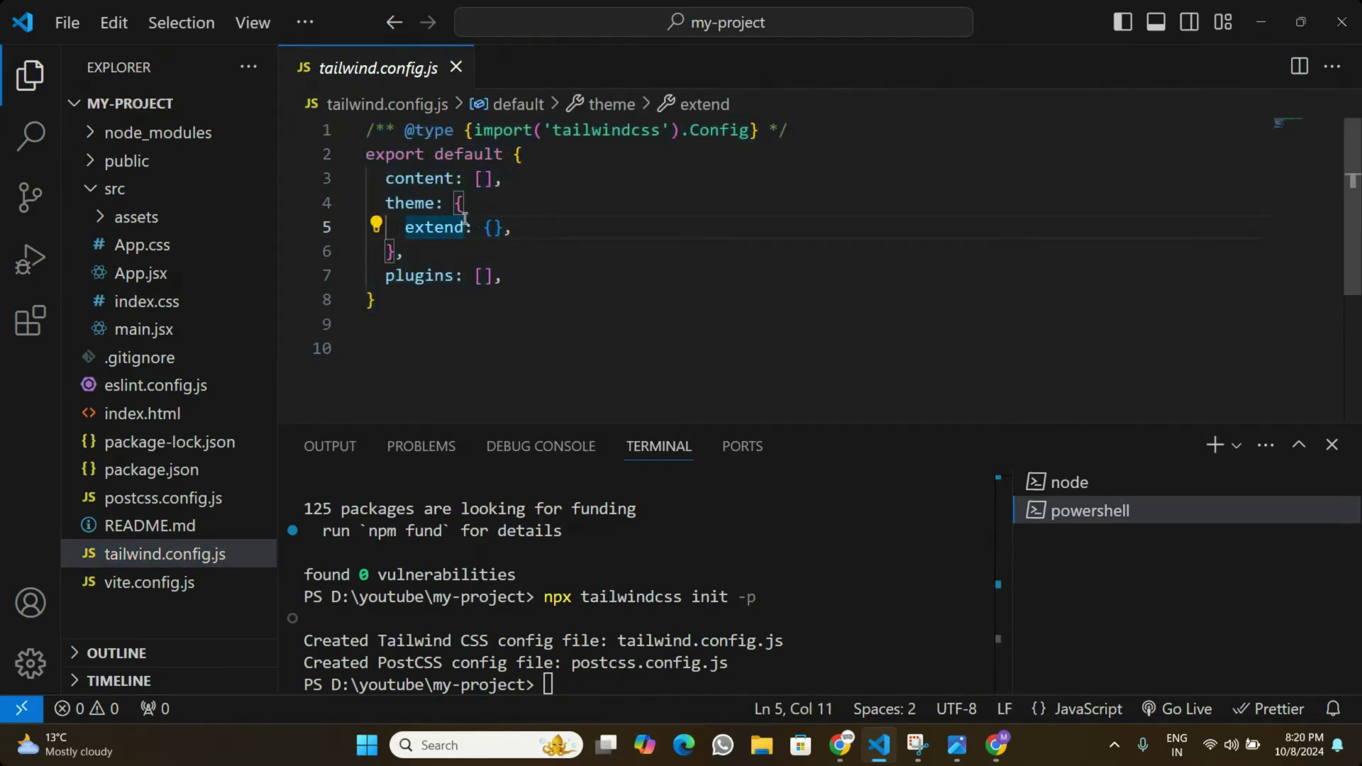
# Step: Copy the template paths "./index.html" and "./src/**/*.{js,ts,jsx,tsx}" from the Tailwind guide into the content array of tailwind.config.js and save the file
pyautogui.hotkey('alt', 'Tab')
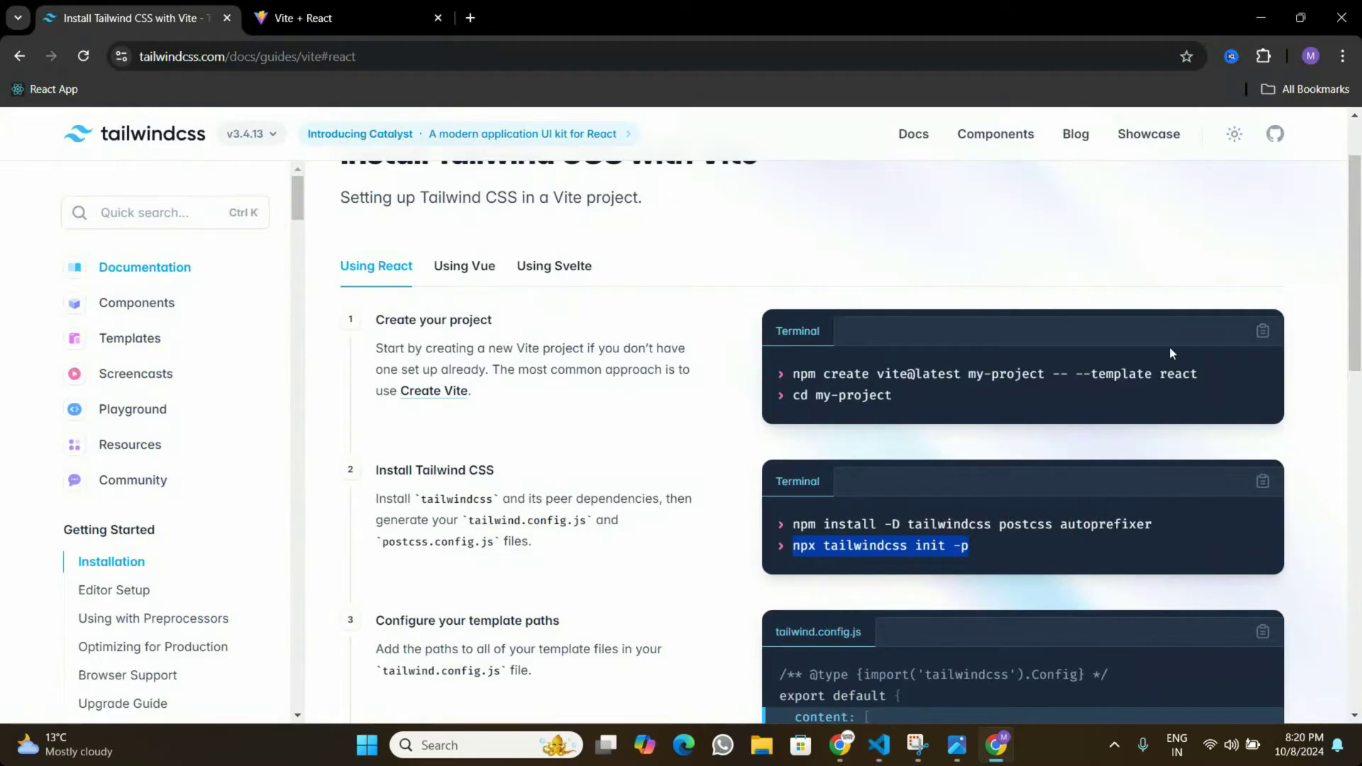
pyautogui.scroll(-4, 816, 433)
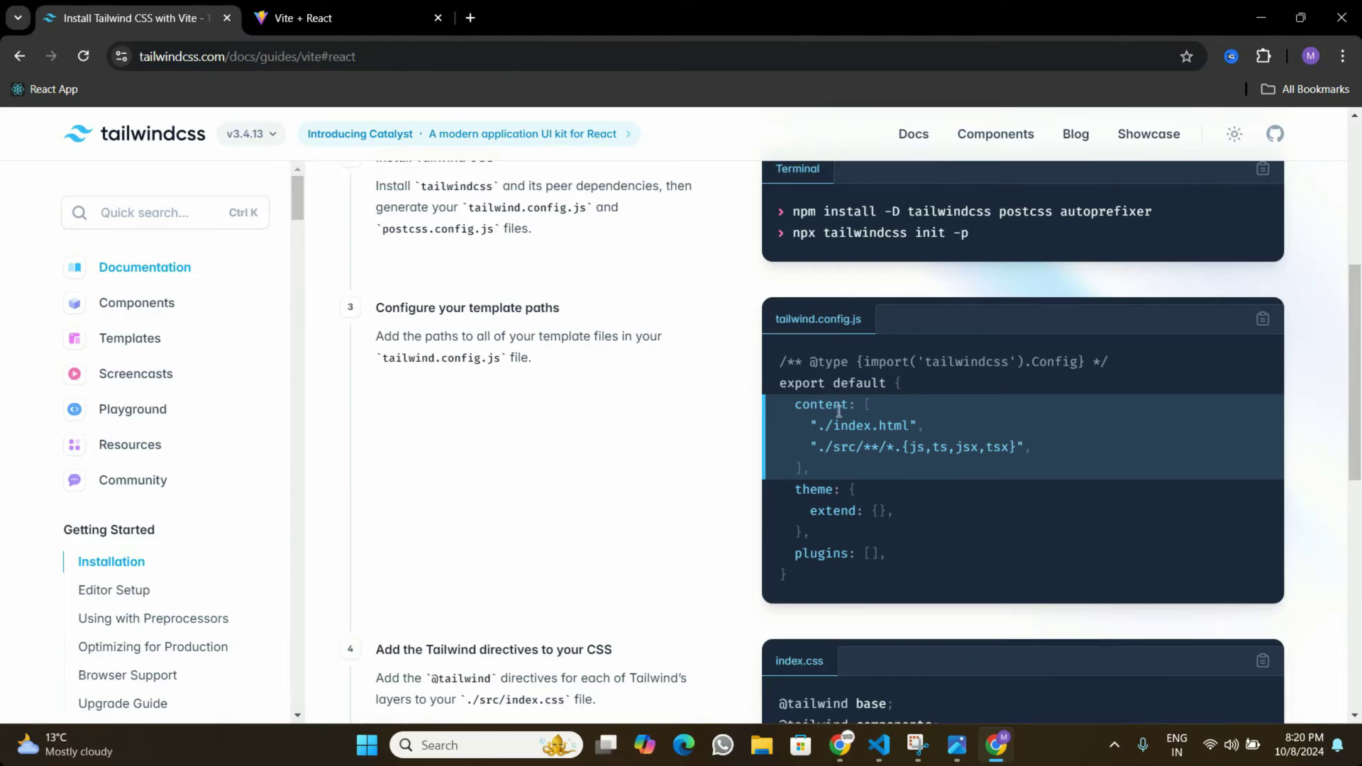
pyautogui.doubleClick(815, 408)
pyautogui.moveTo(1032, 449); pyautogui.dragTo(816, 430)
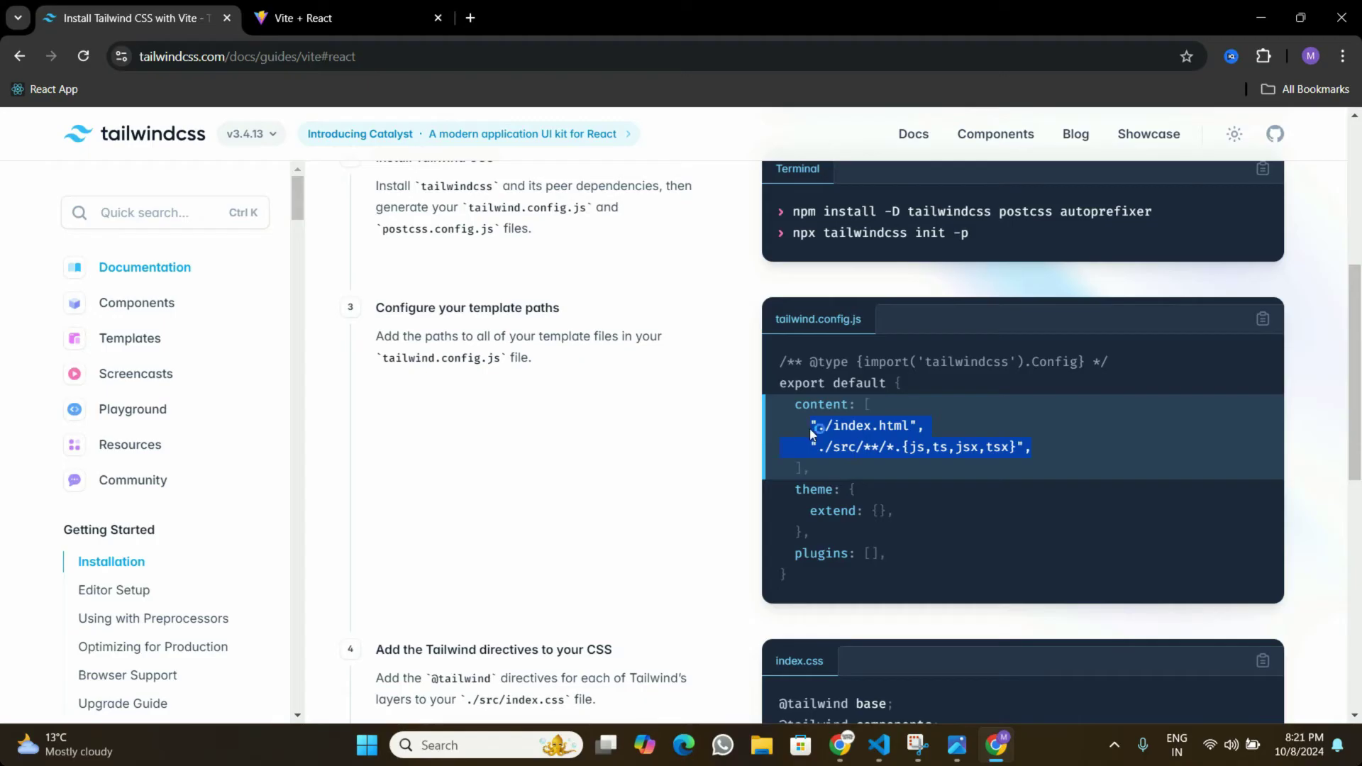
pyautogui.hotkey('alt', 'Tab')
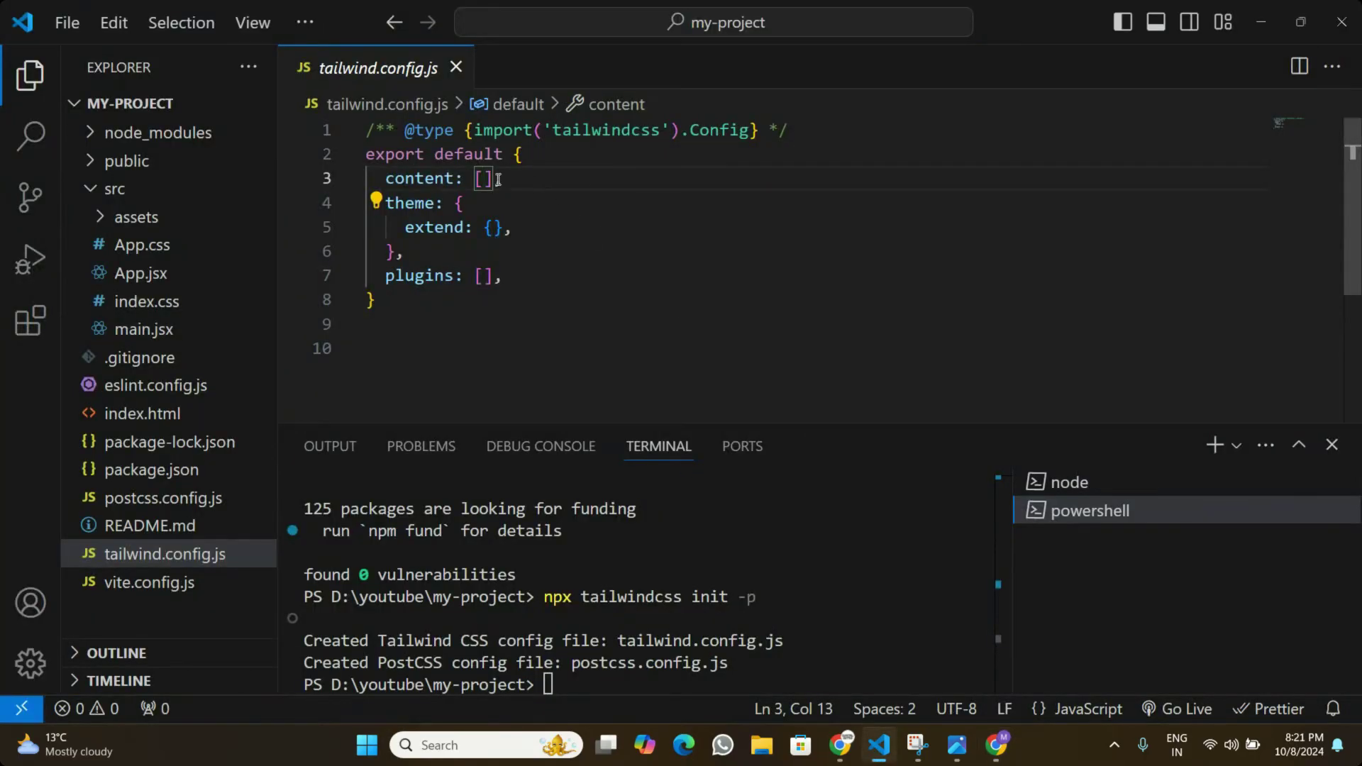
pyautogui.press('Return')
pyautogui.write('"./index.html", "./src/**/*.{js,ts,jsx,tsx}",')
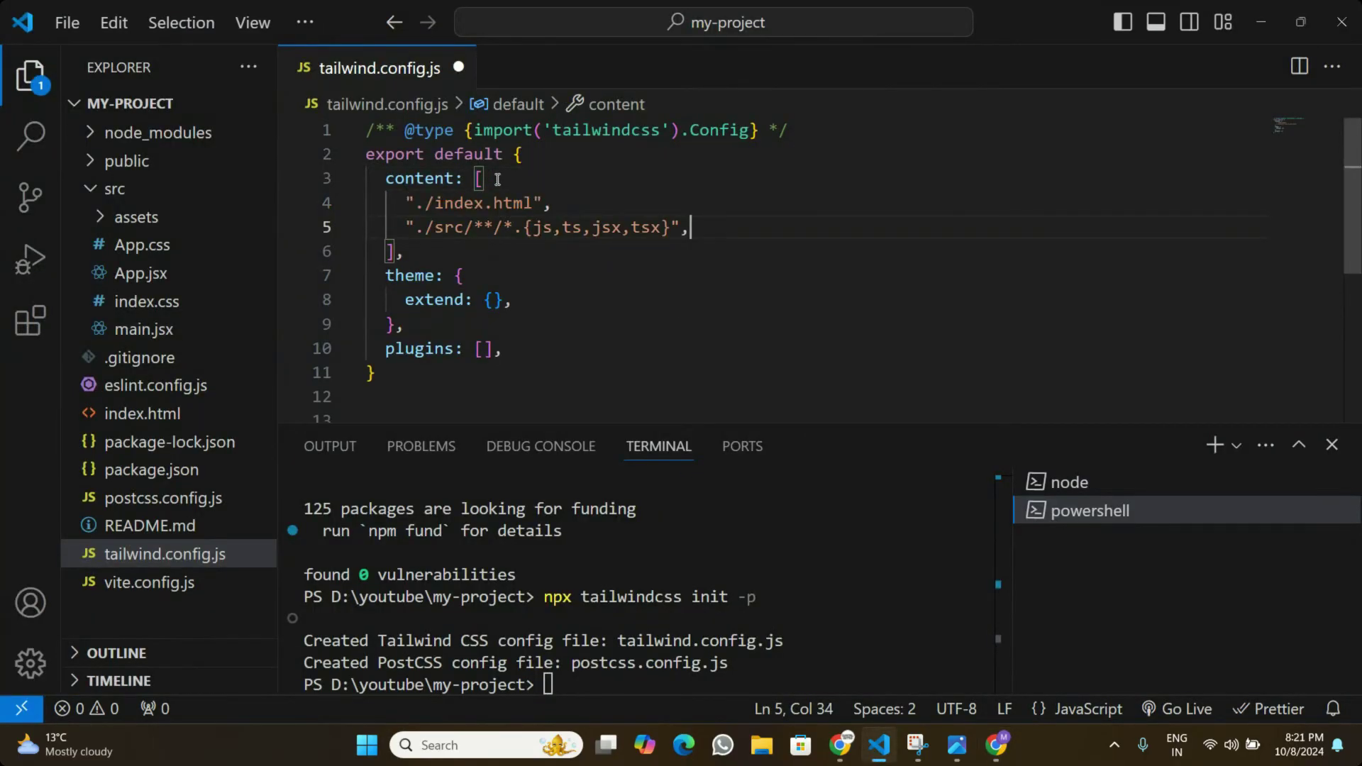
pyautogui.click(388, 252)
pyautogui.doubleClick(458, 203)
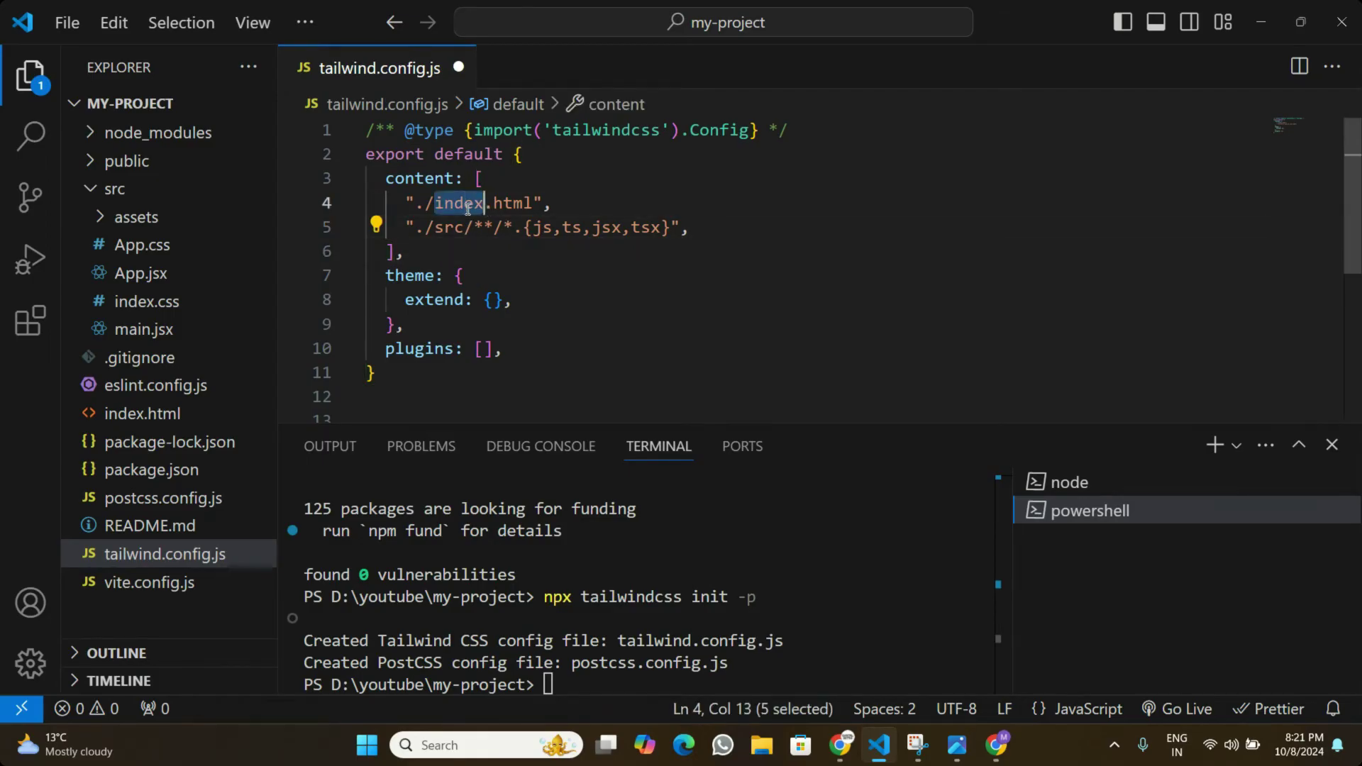
pyautogui.click(456, 225)
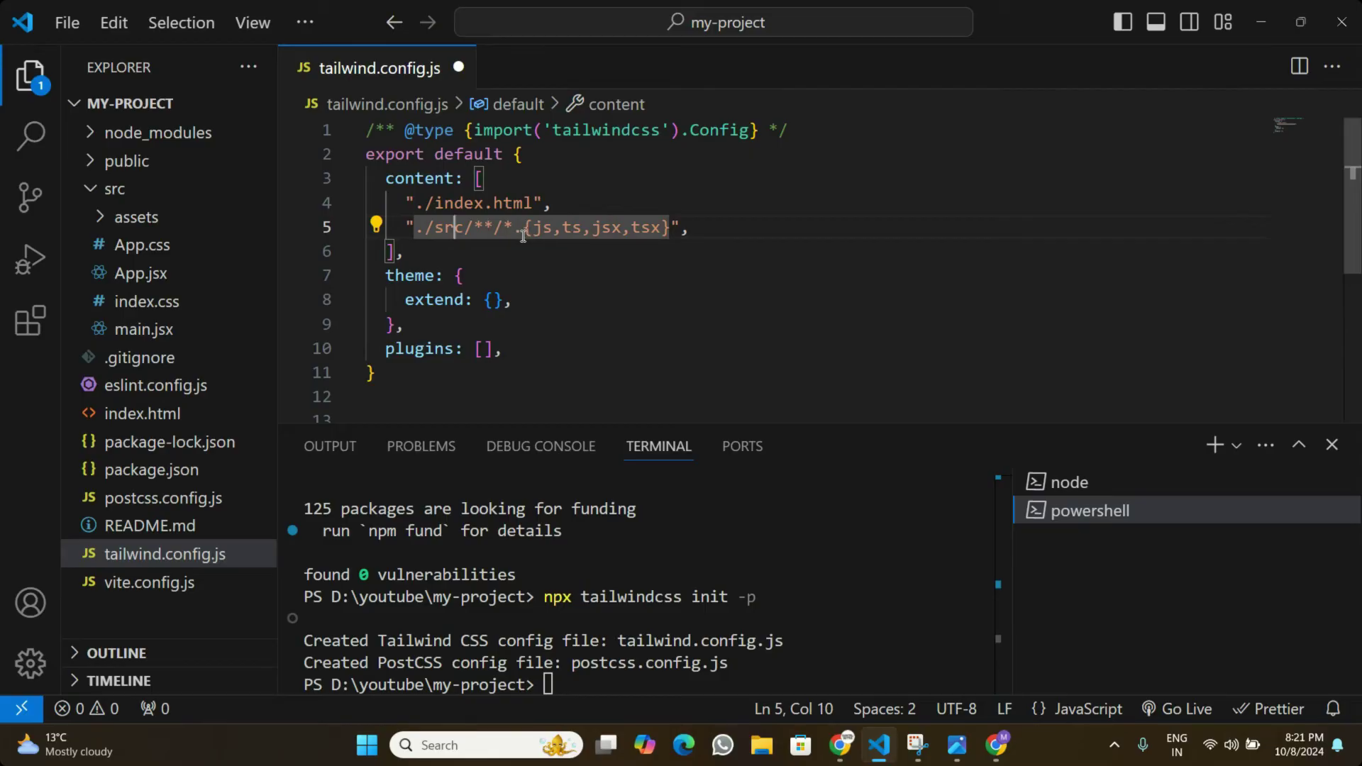
pyautogui.click(507, 250)
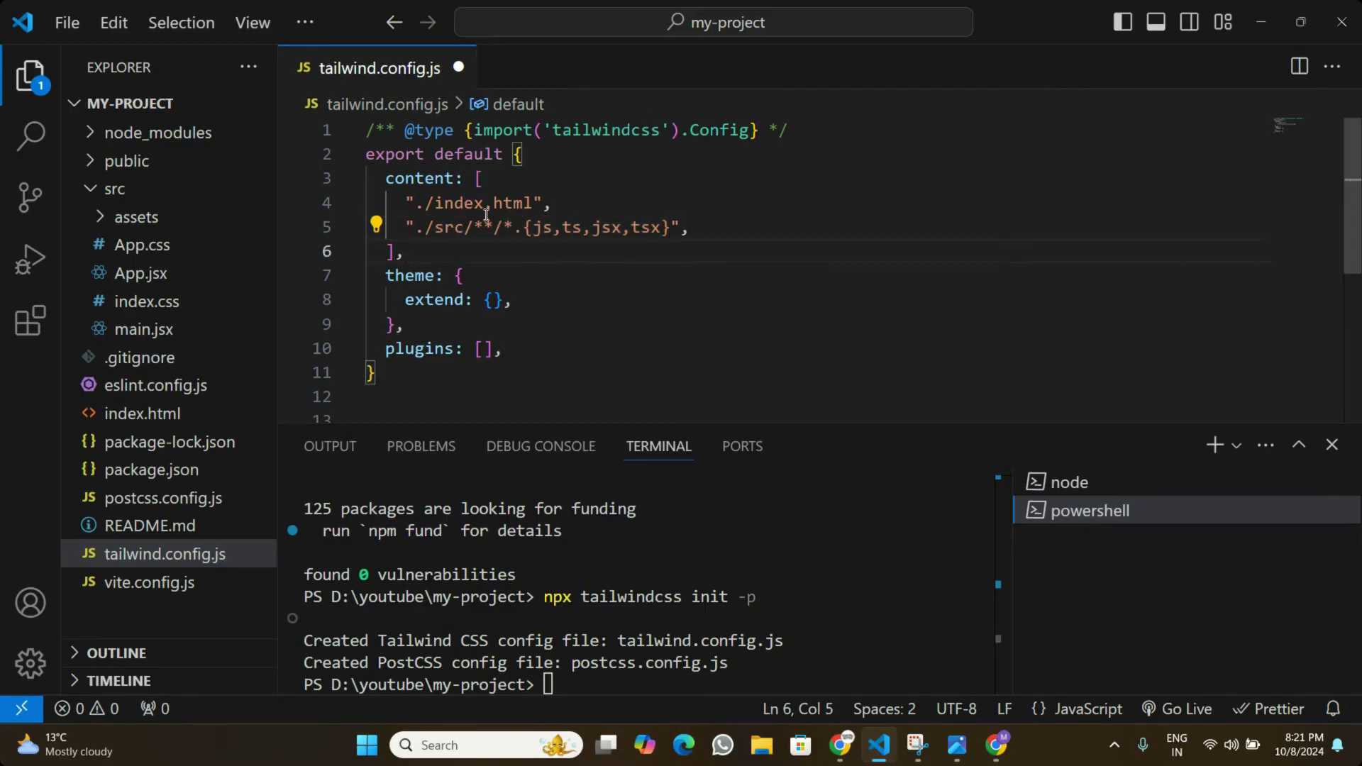
pyautogui.hotkey('ctrl', 's')
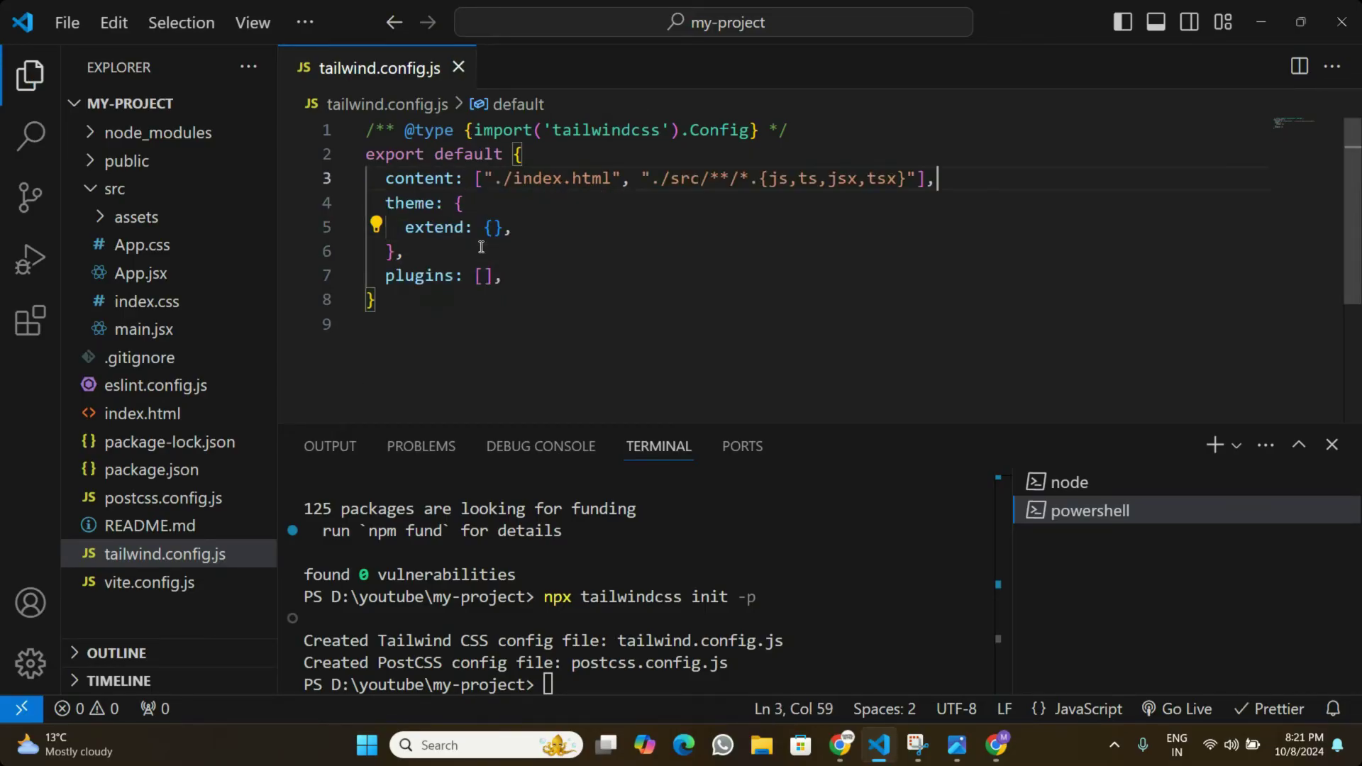
pyautogui.hotkey('alt', 'Tab')
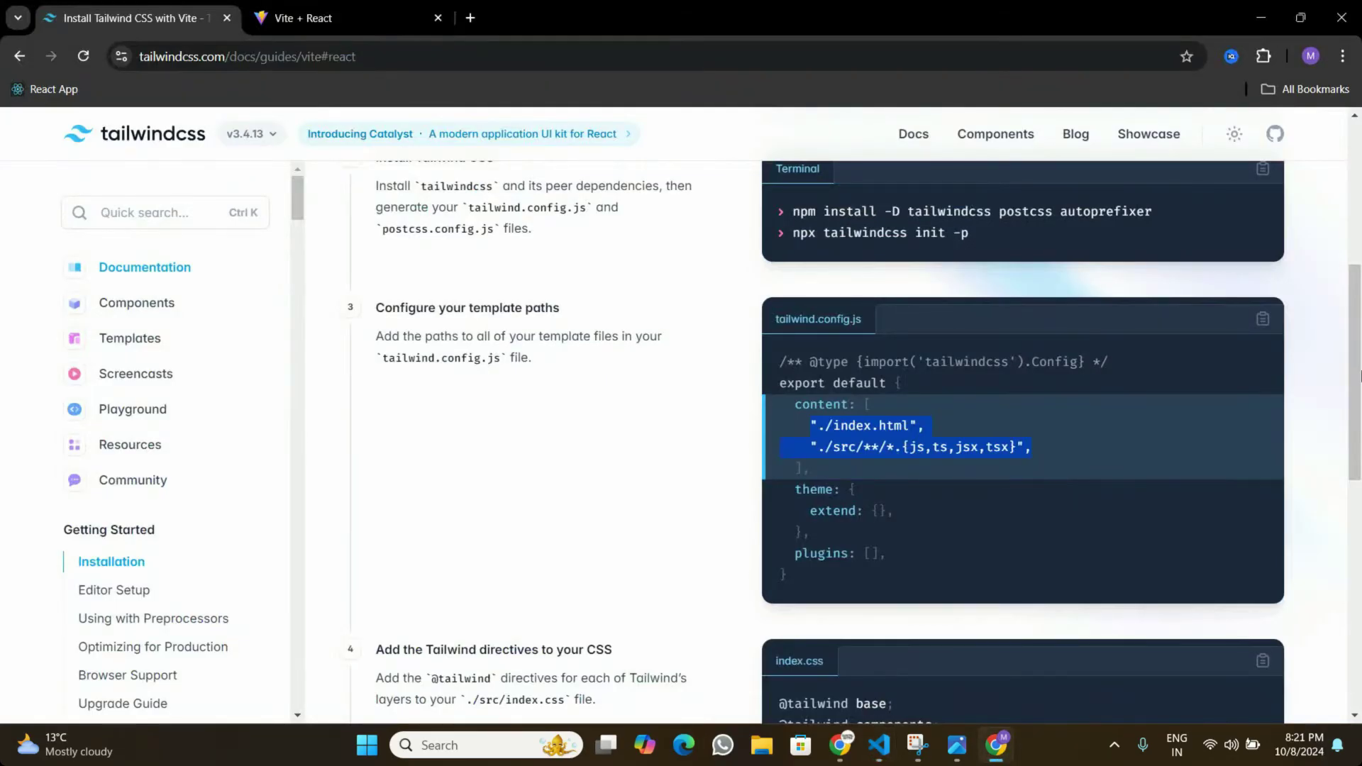
pyautogui.scroll(-4, 1360, 376)
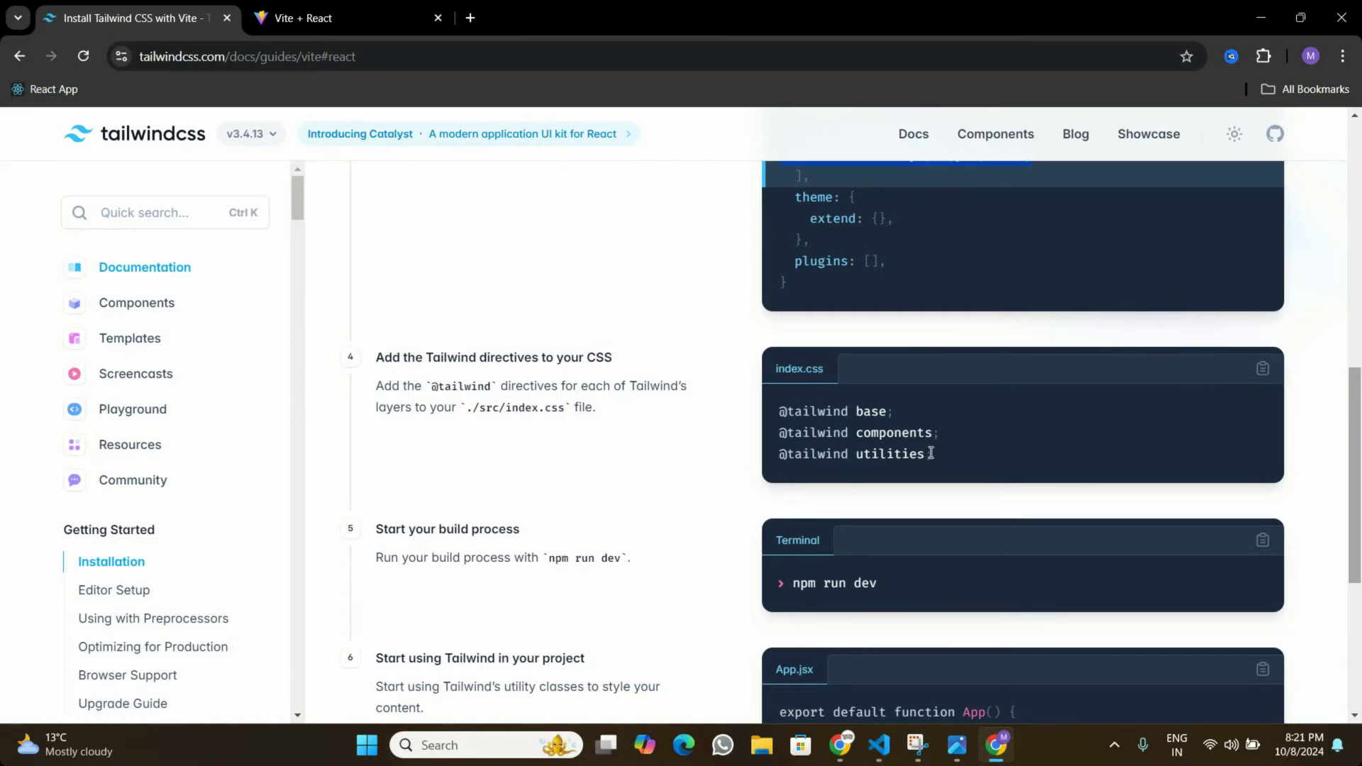
pyautogui.moveTo(932, 455); pyautogui.dragTo(783, 409)
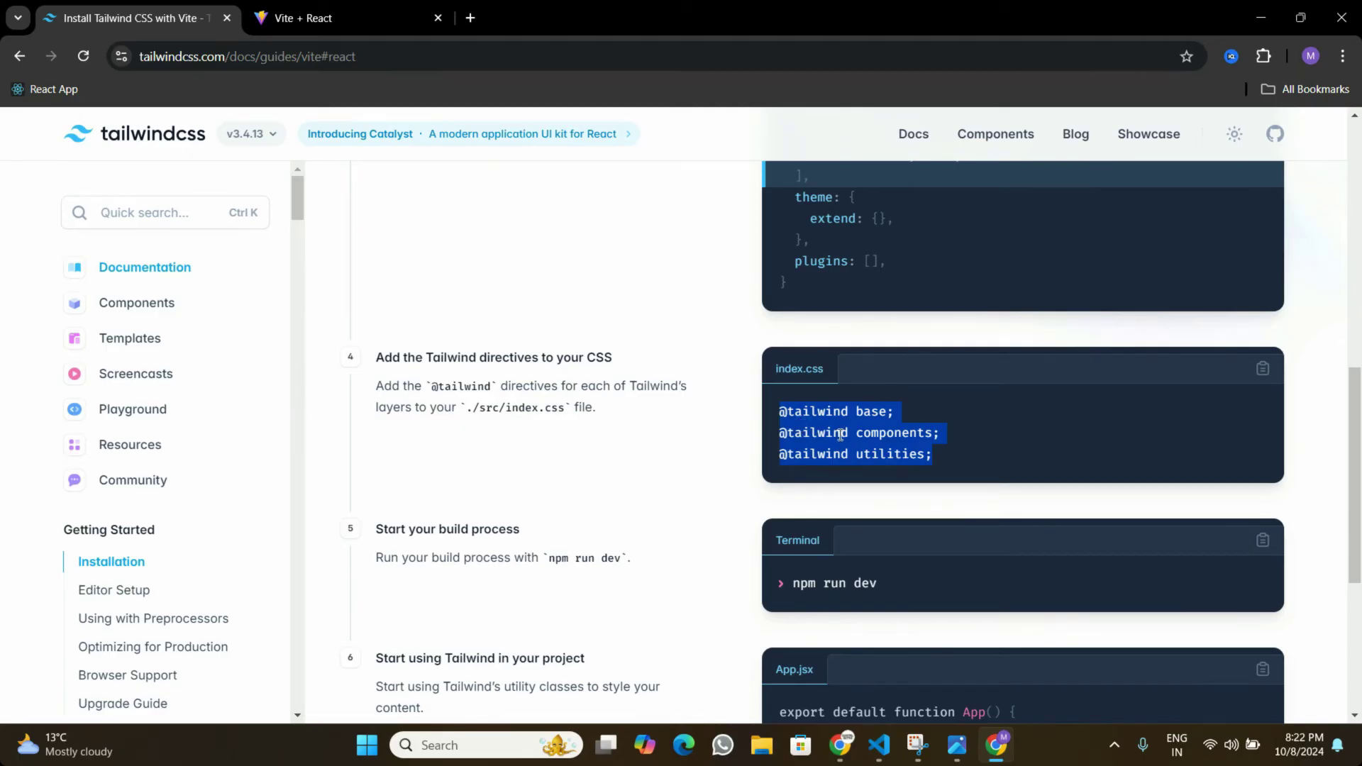
pyautogui.hotkey('alt', 'Tab')
pyautogui.click(434, 256)
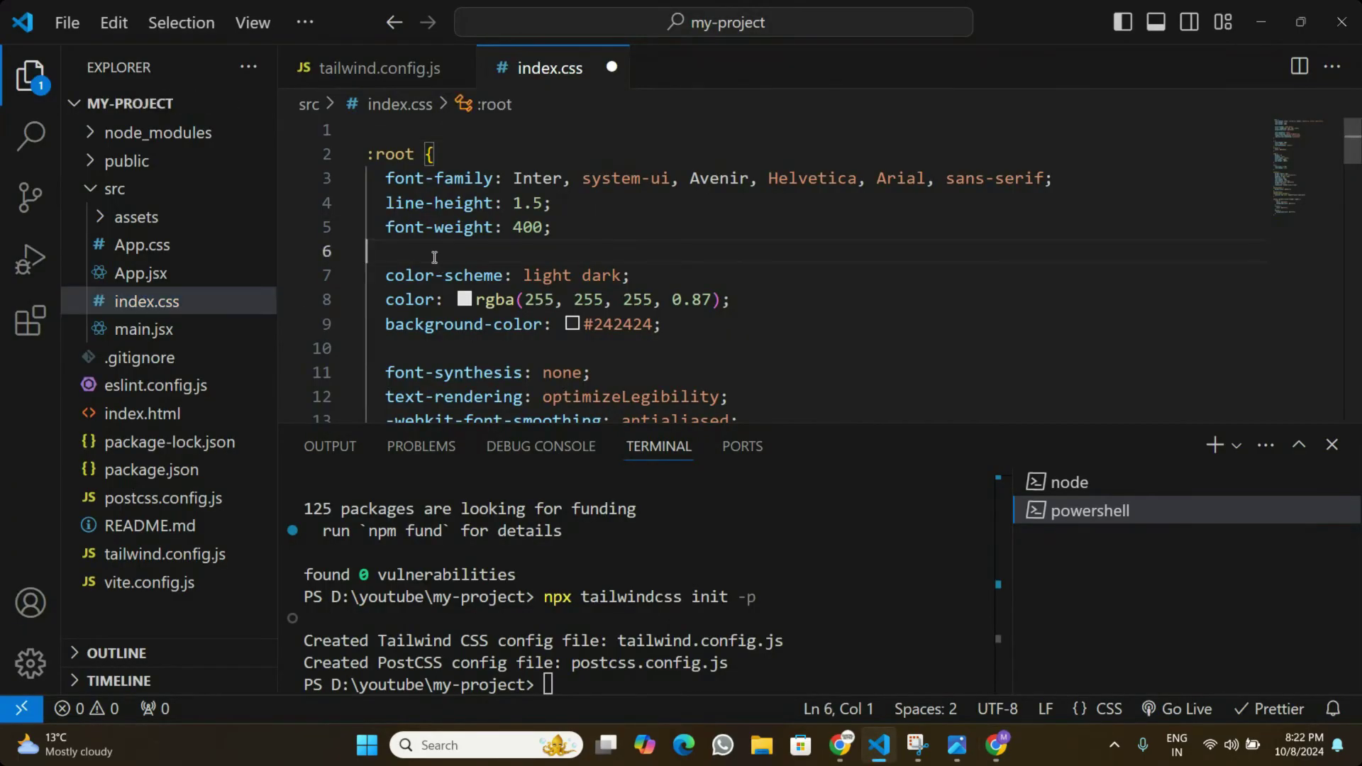
pyautogui.hotkey('ctrl', 'a')
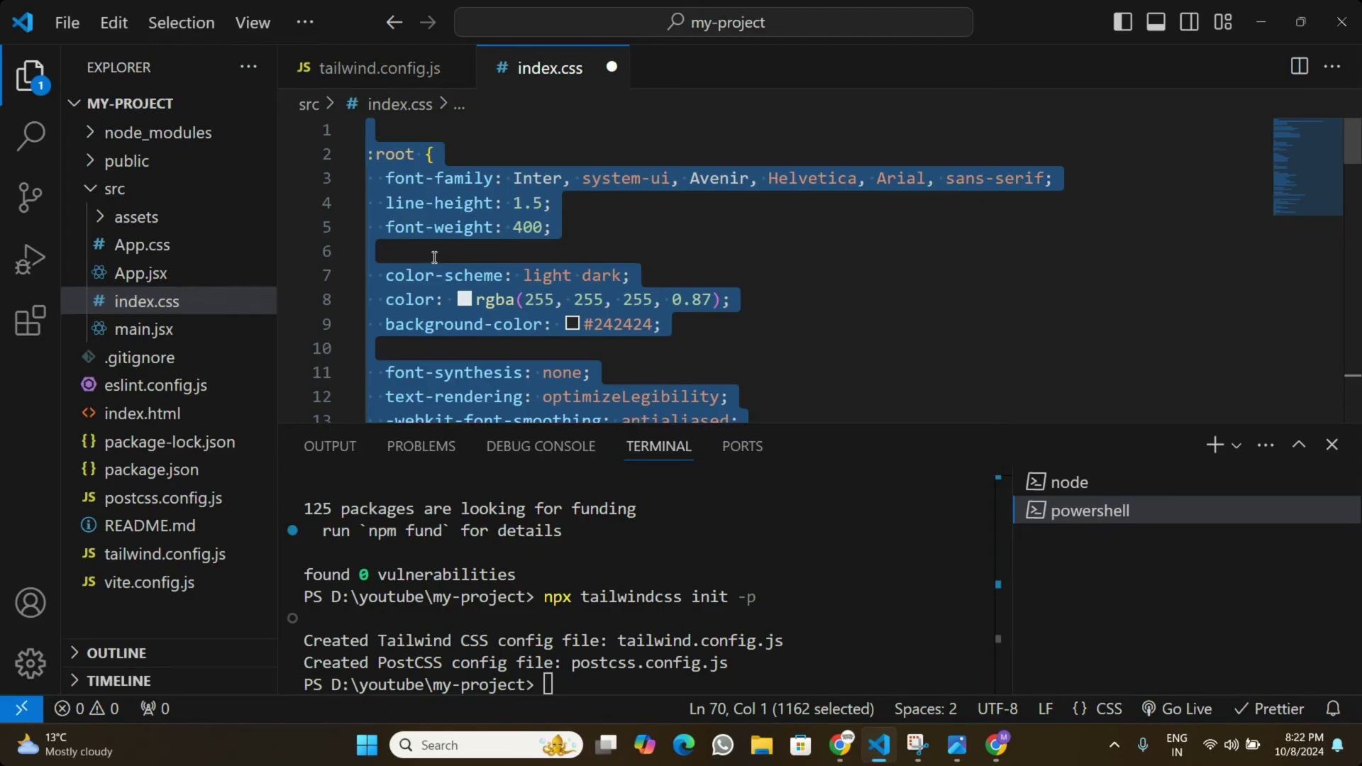
pyautogui.press('BackSpace')
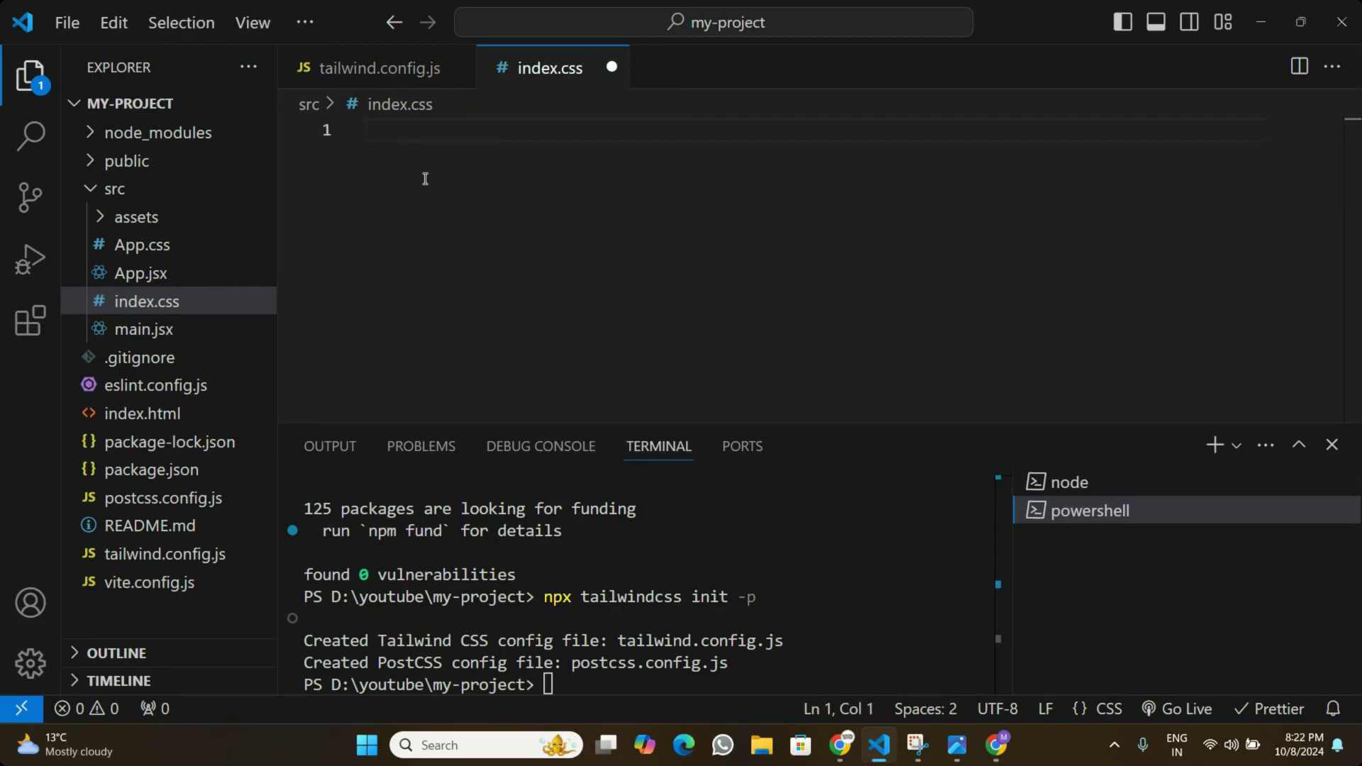
pyautogui.write('@tailwind base; @tailwind components; @tailwind utilities;')
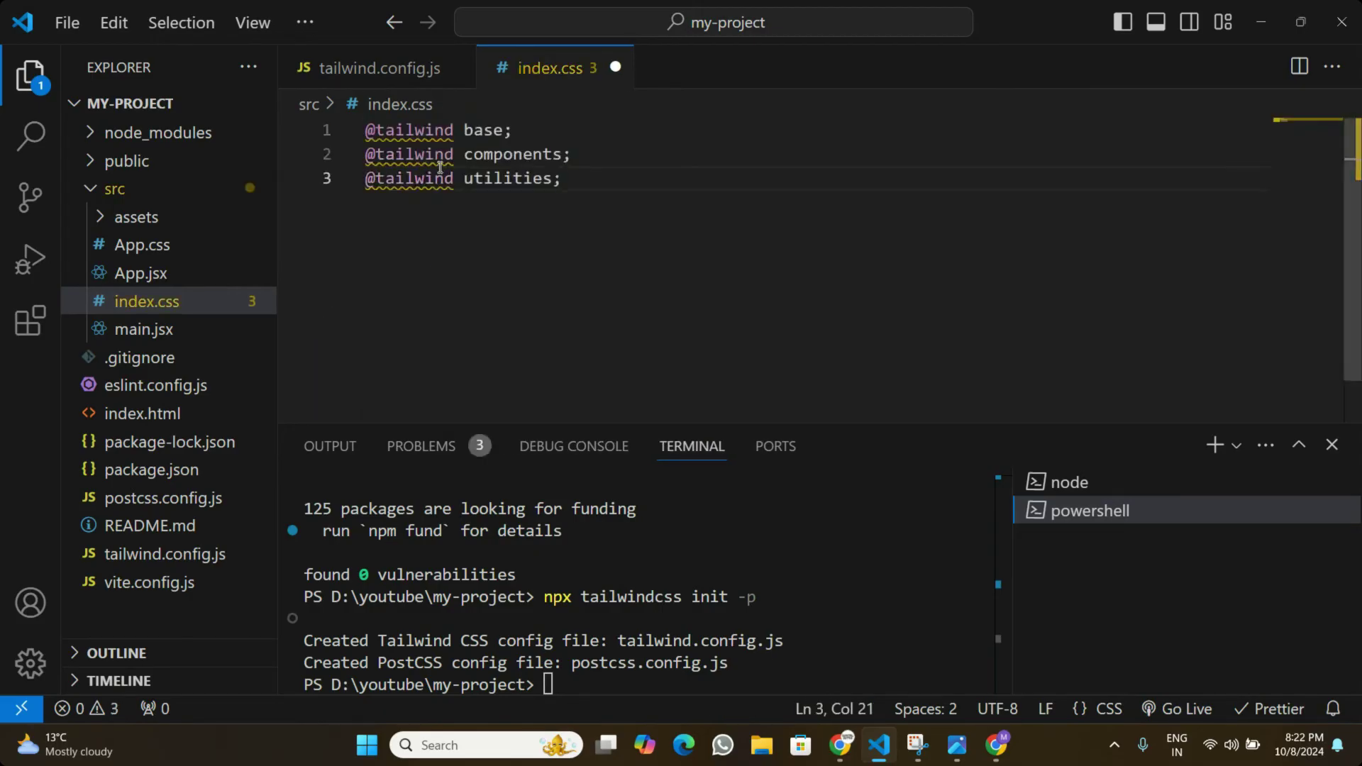
pyautogui.hotkey('ctrl', 's')
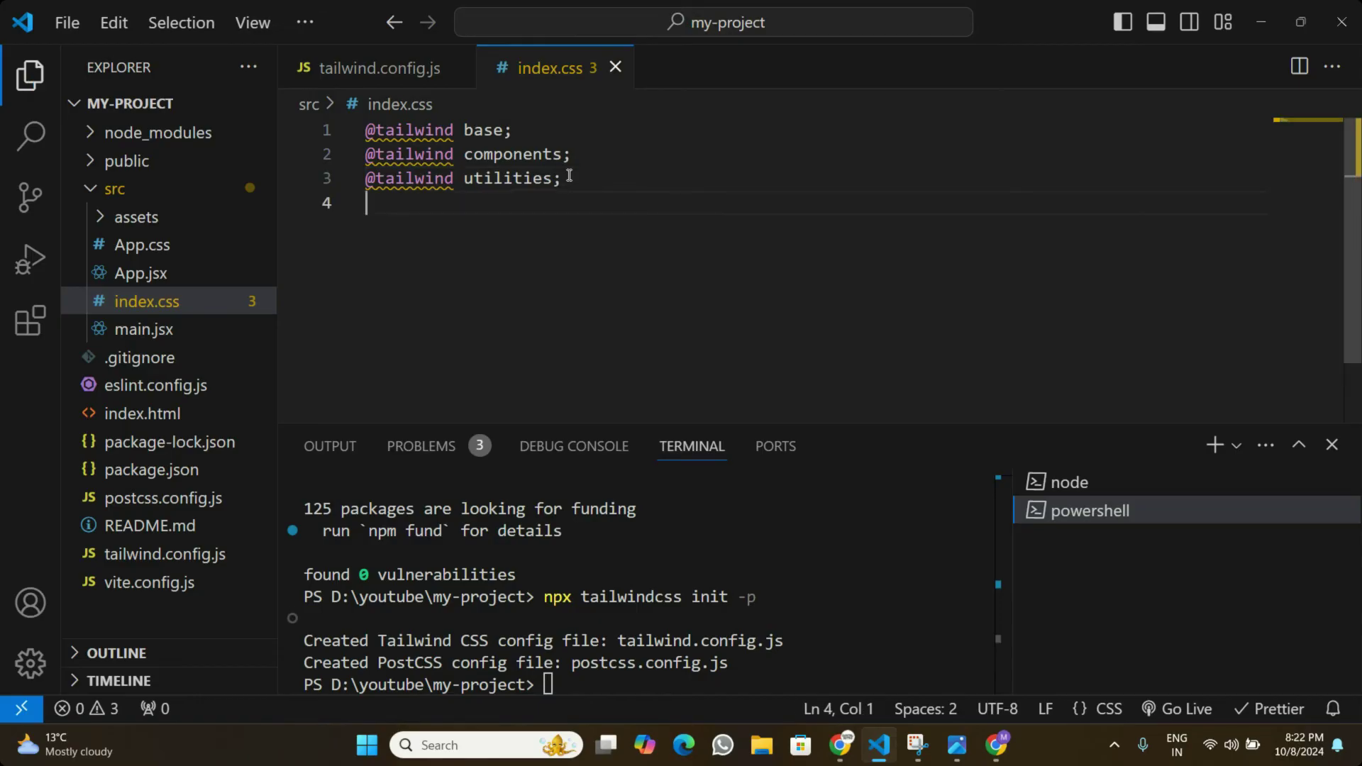
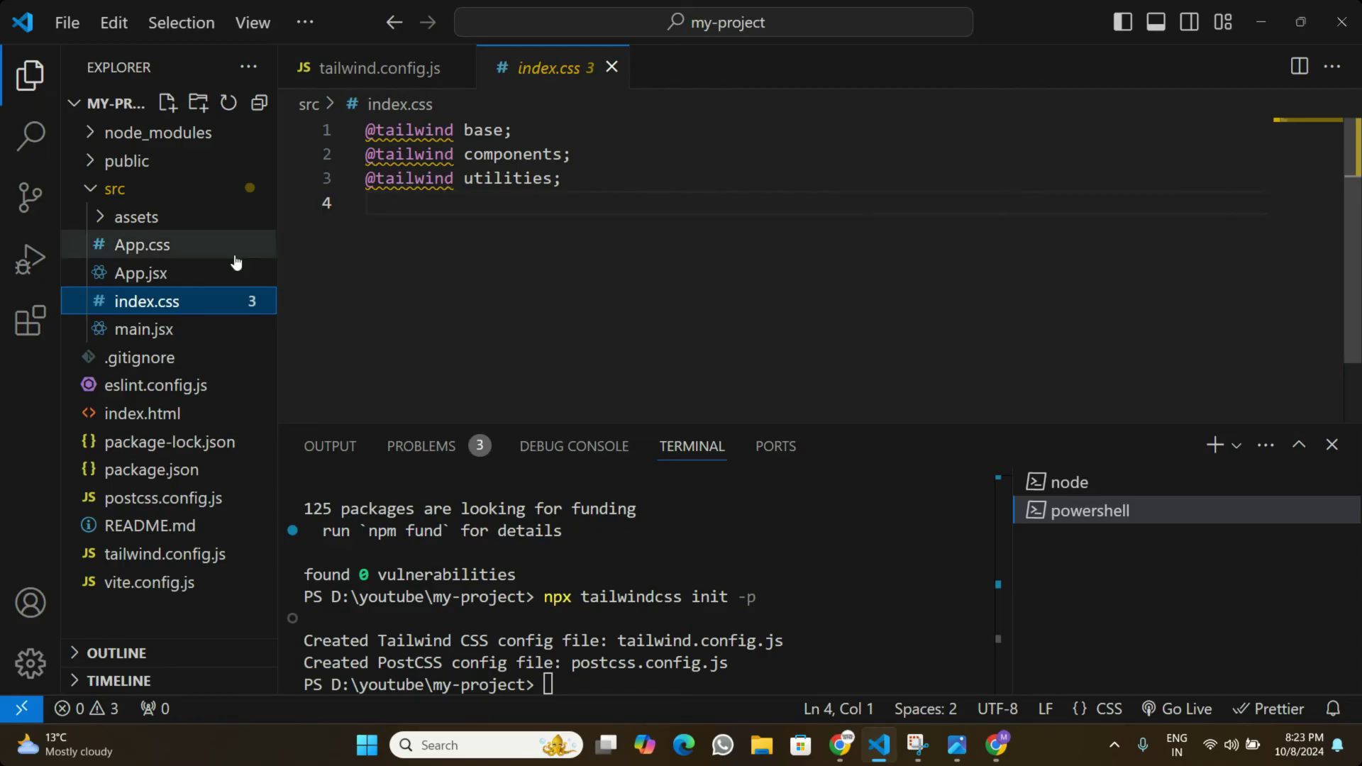
# Step: In src/App.jsx, replace all markup inside the returned fragment with the text "Hello World"
pyautogui.click(174, 273)
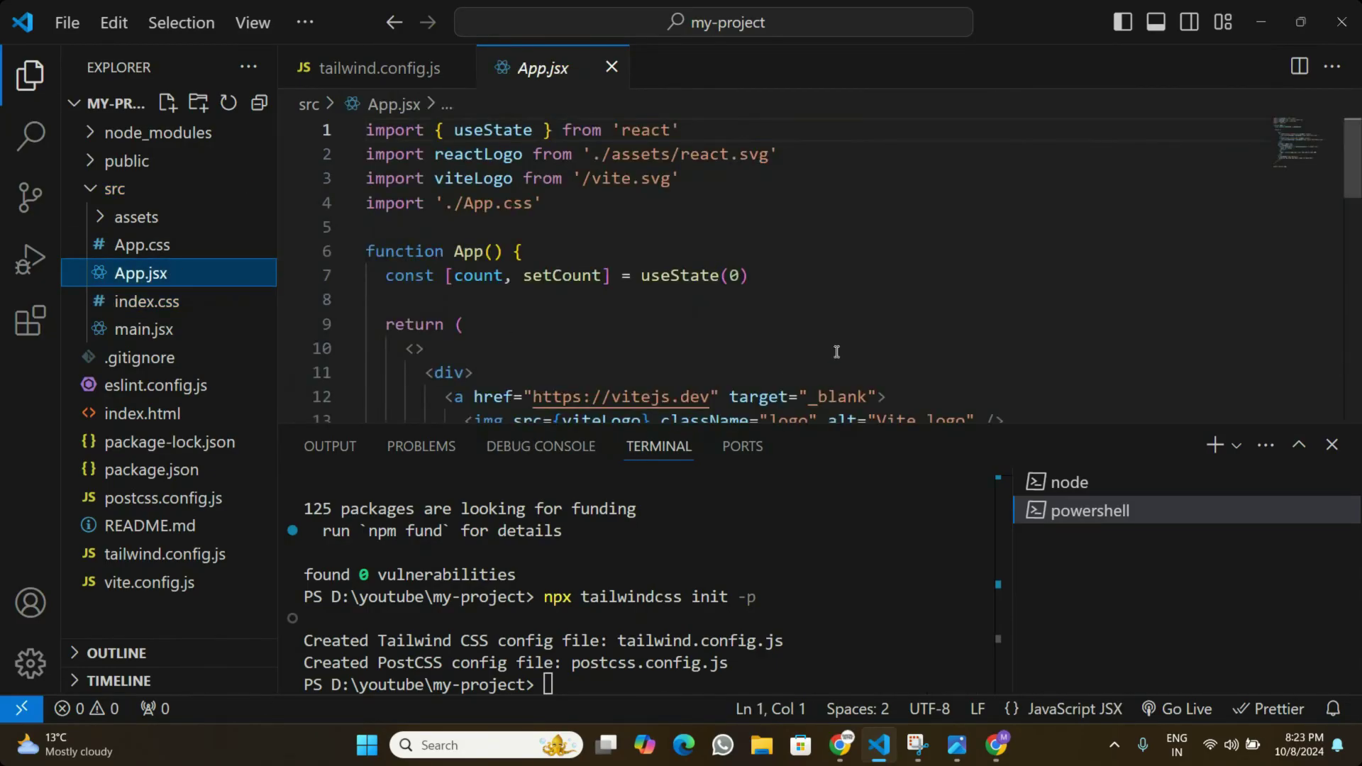
pyautogui.scroll(-6, 1323, 237)
pyautogui.scroll(-1, 823, 284)
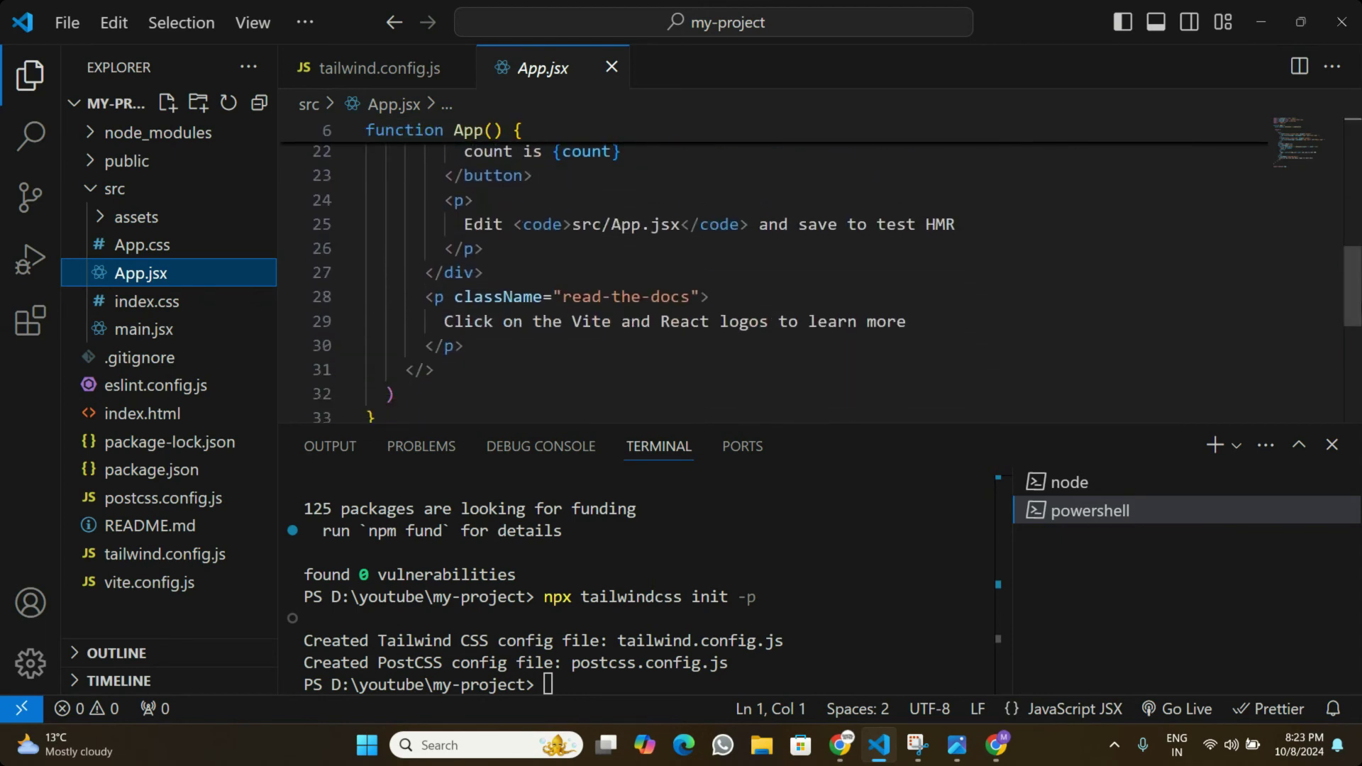
pyautogui.moveTo(487, 355); pyautogui.dragTo(428, 382)
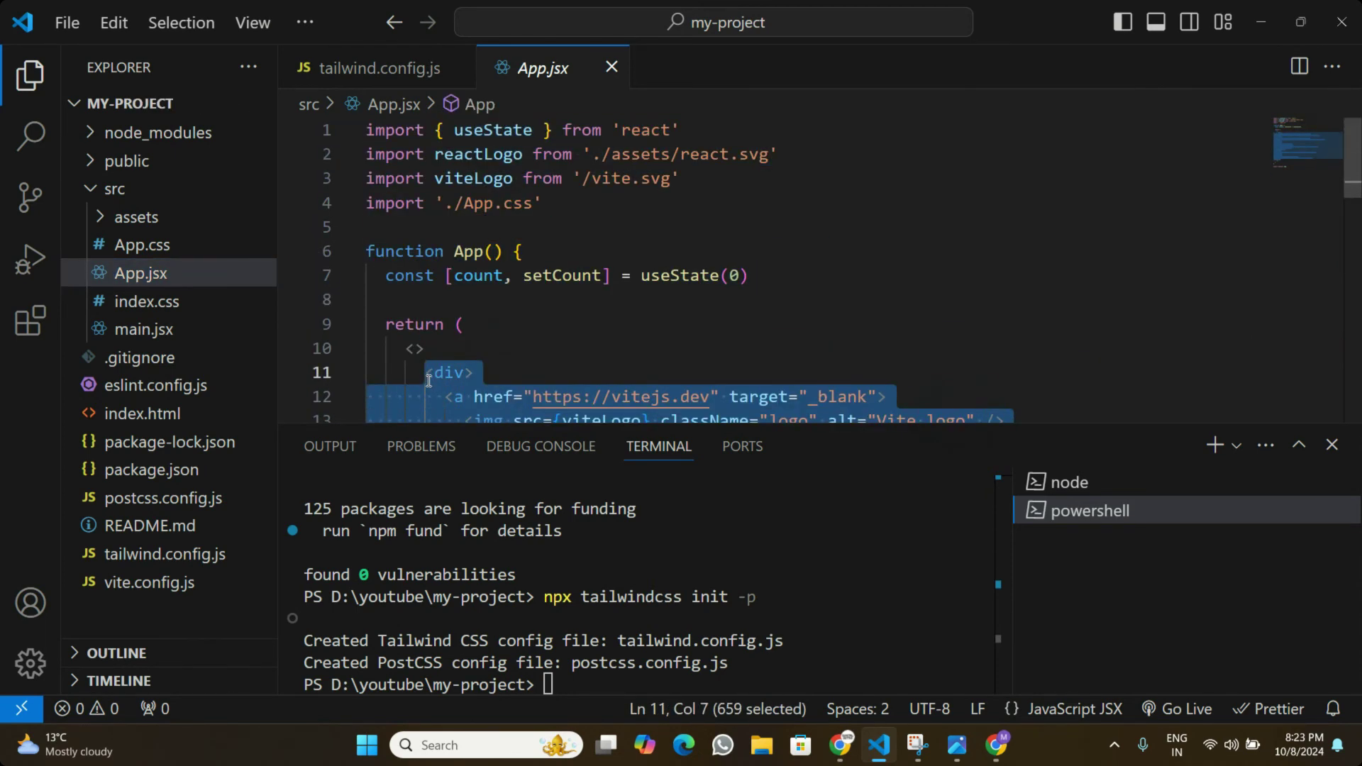
pyautogui.press('BackSpace')
pyautogui.write('Hello World')
# Step: Change the fragment around "Hello World" in App.jsx to a div element and save the file
pyautogui.click(415, 266)
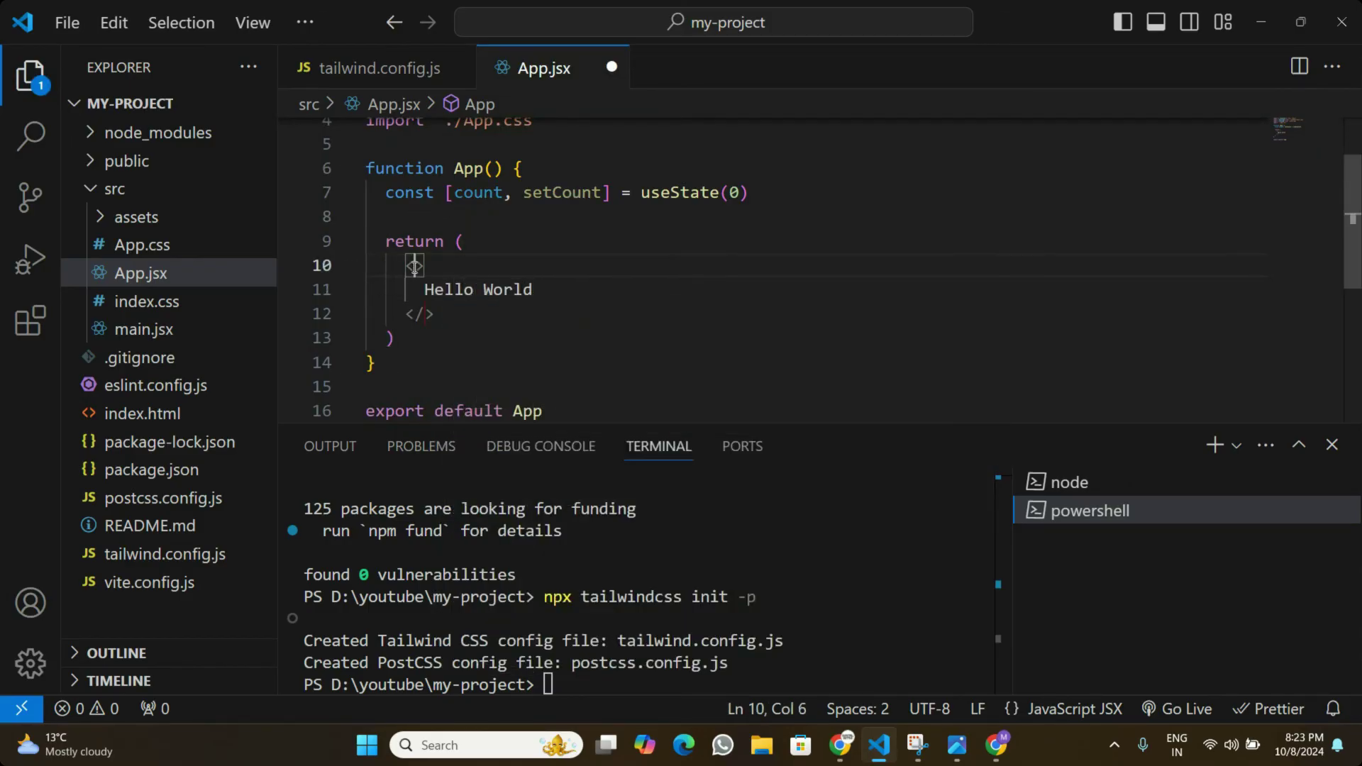
pyautogui.write('div')
pyautogui.hotkey('ctrl', 's')
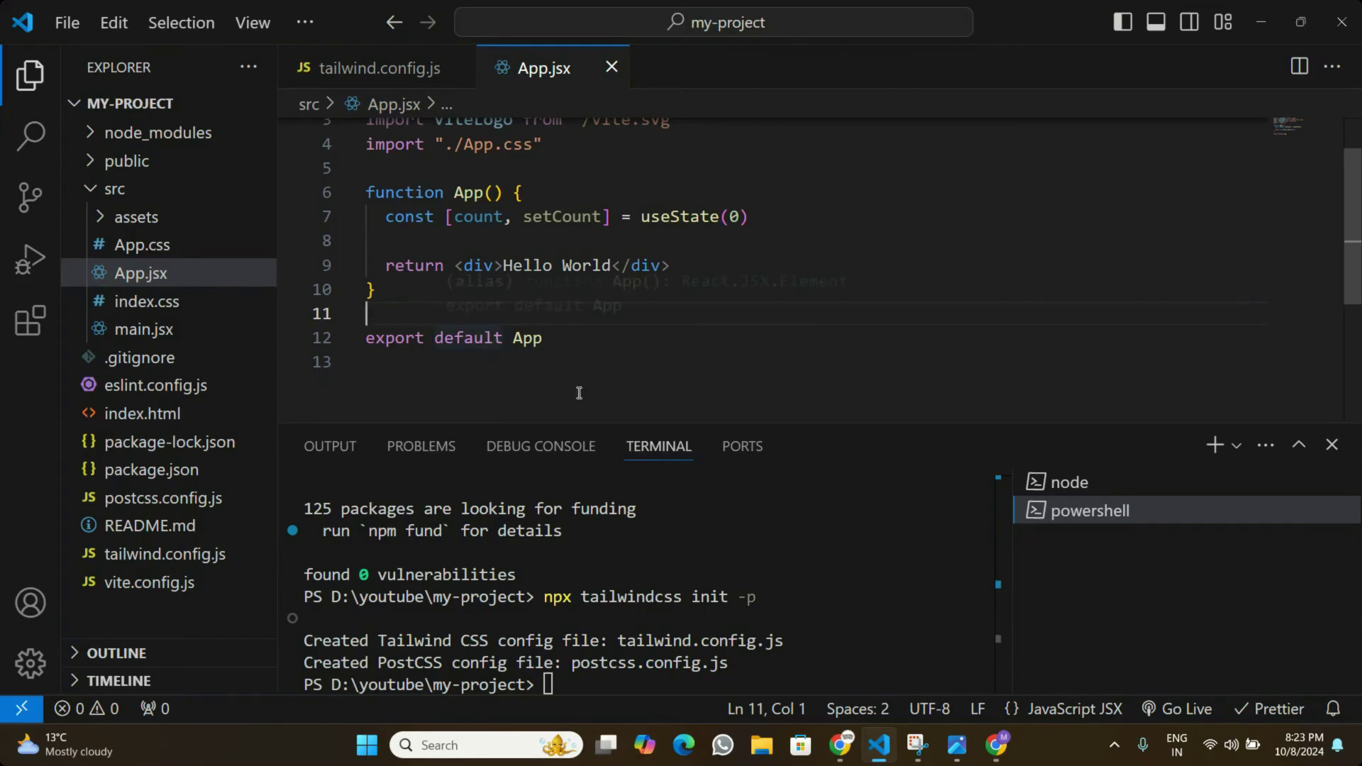
# Step: Switch to Chrome and check the "Hello World" text of the running app at localhost:5173
pyautogui.click(982, 744)
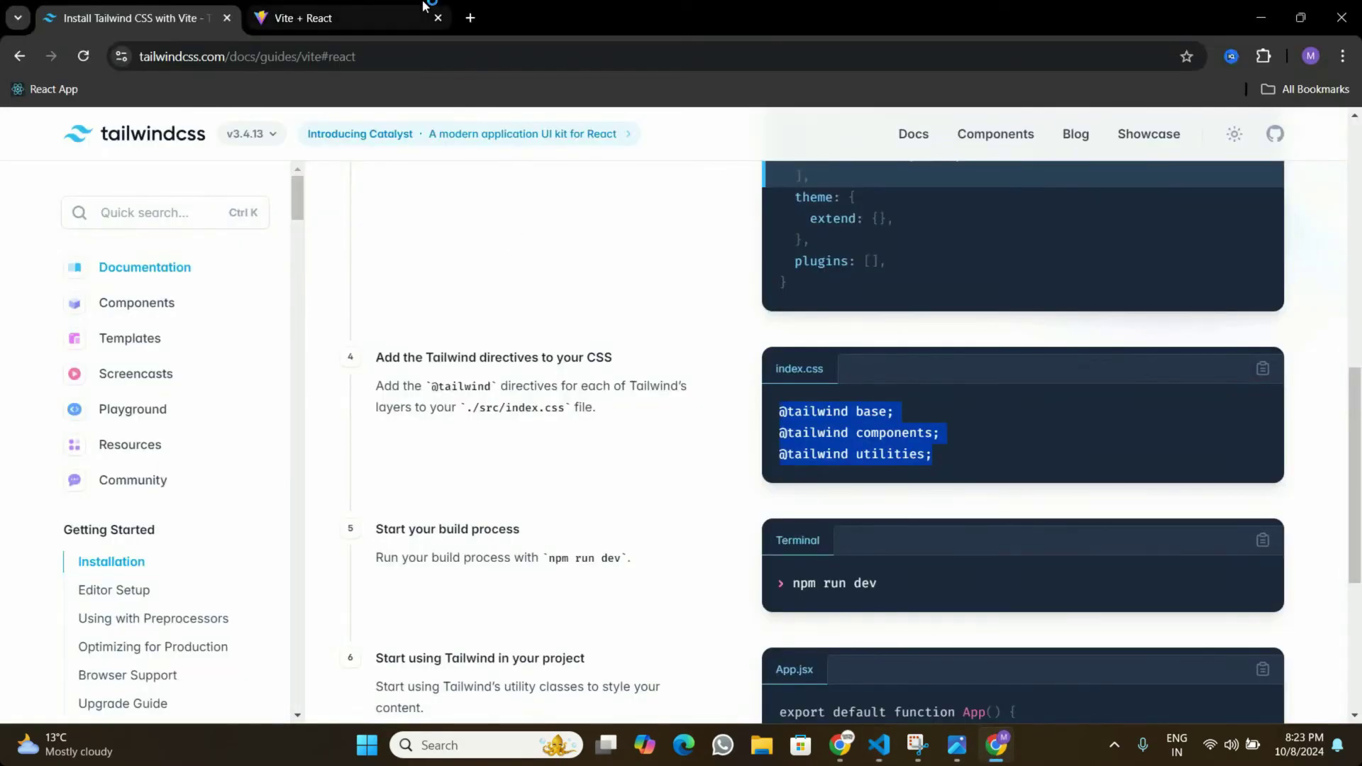
pyautogui.click(356, 9)
pyautogui.moveTo(644, 152); pyautogui.dragTo(727, 167)
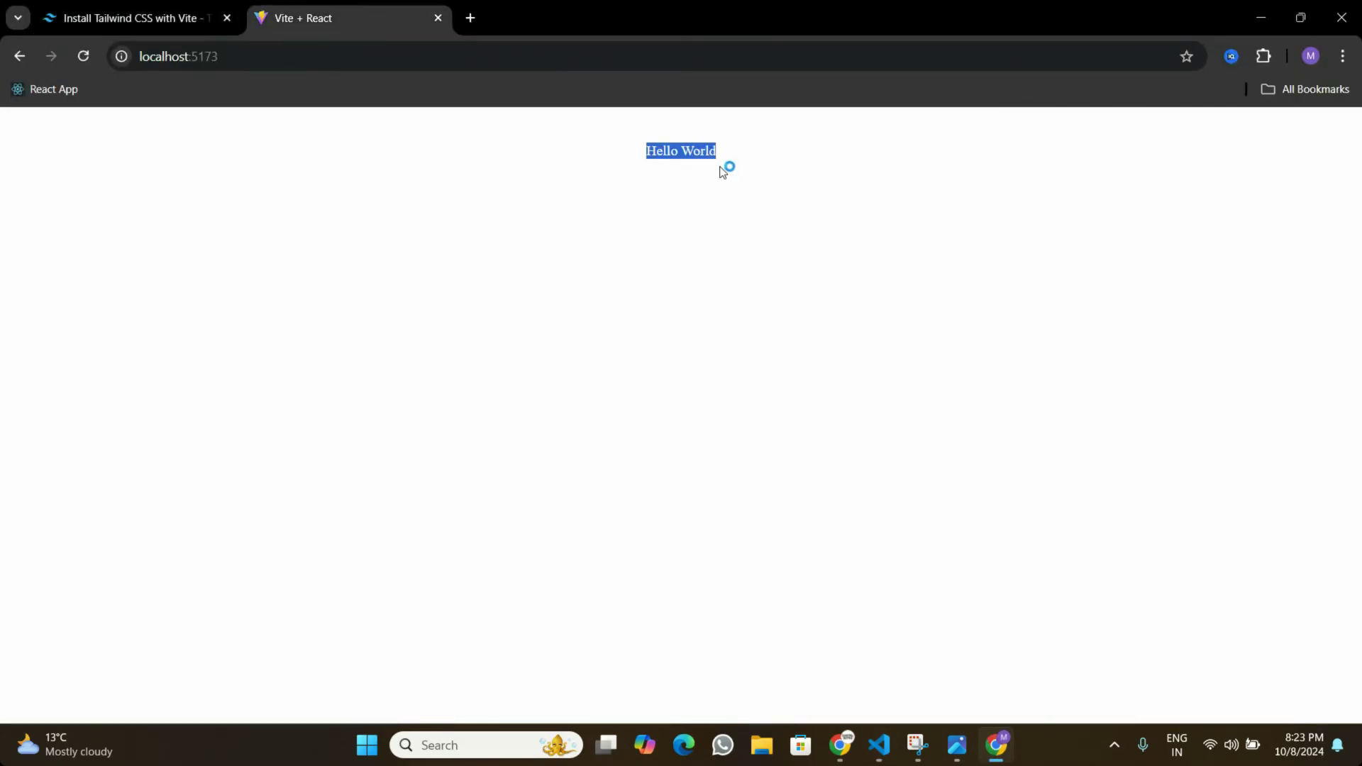
pyautogui.click(727, 168)
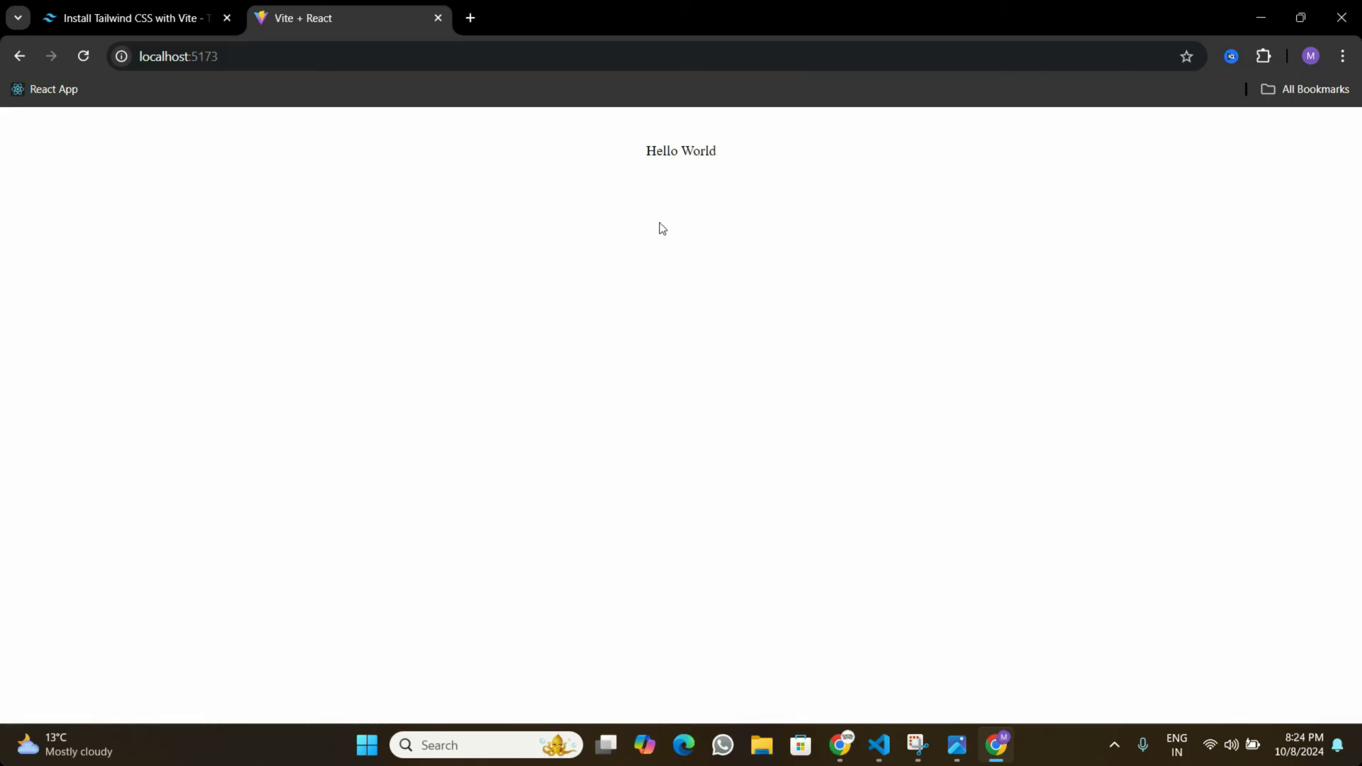
pyautogui.tripleClick(670, 154)
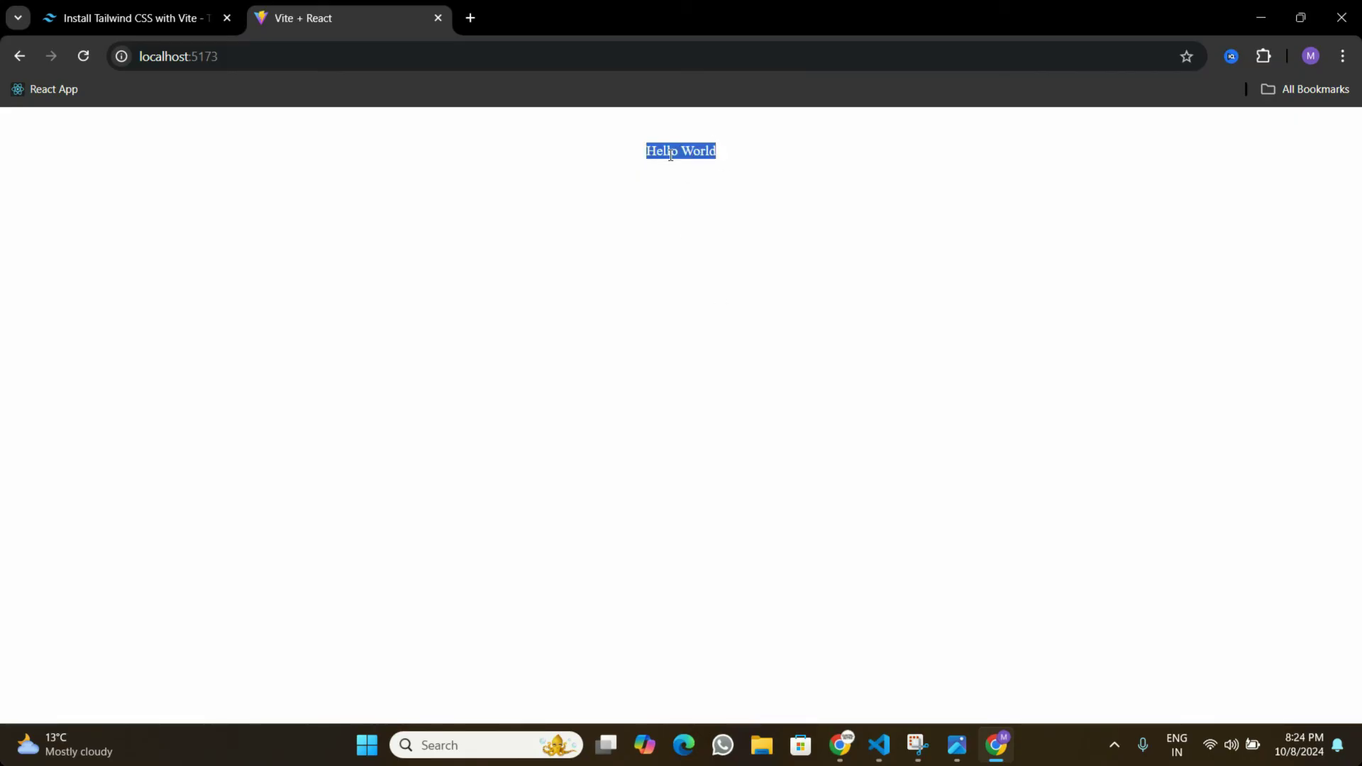
pyautogui.moveTo(685, 152)
pyautogui.mouseDown()
pyautogui.moveTo(681, 134)
pyautogui.moveTo(681, 156)
pyautogui.mouseUp()
pyautogui.click(681, 156)
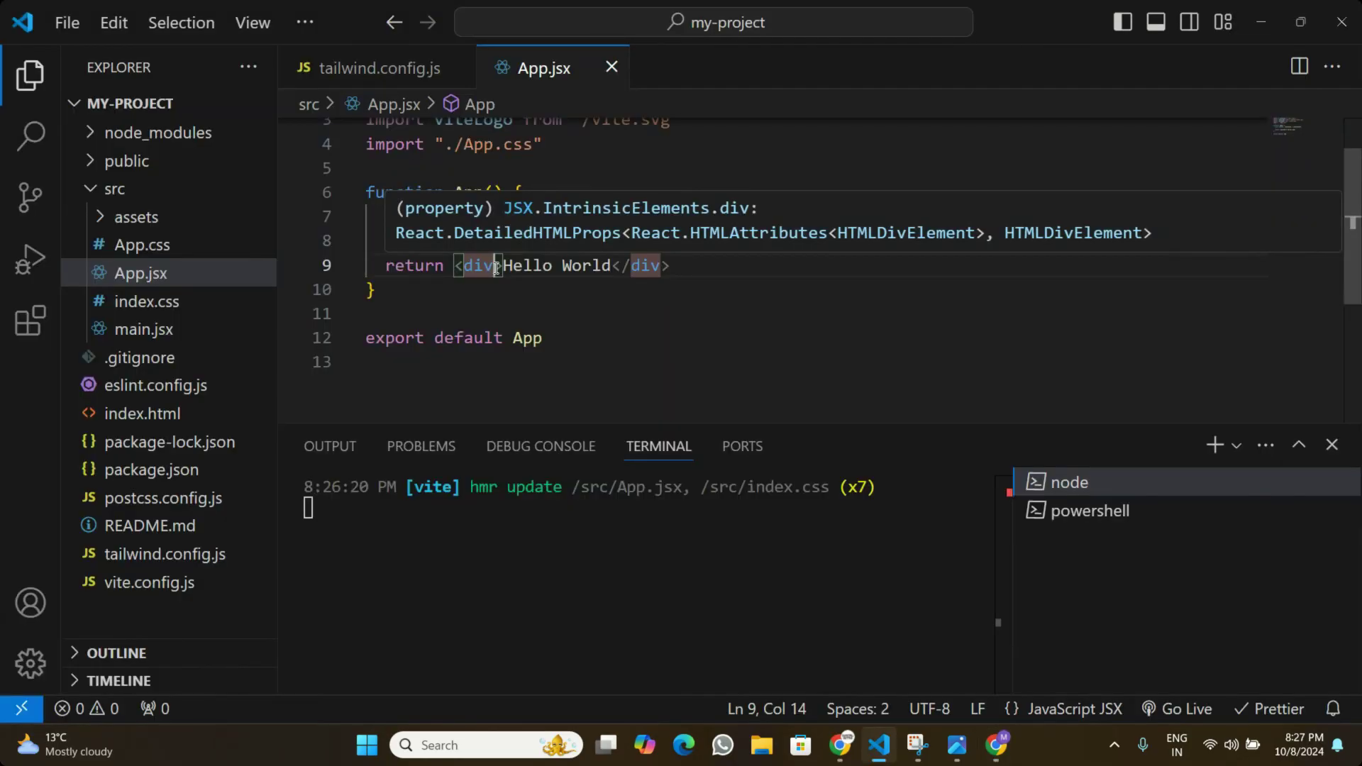
# Step: In App.jsx, add className="text-[100px]" to the div around "Hello World" and save the file
pyautogui.write('cla>Hello World</div>')
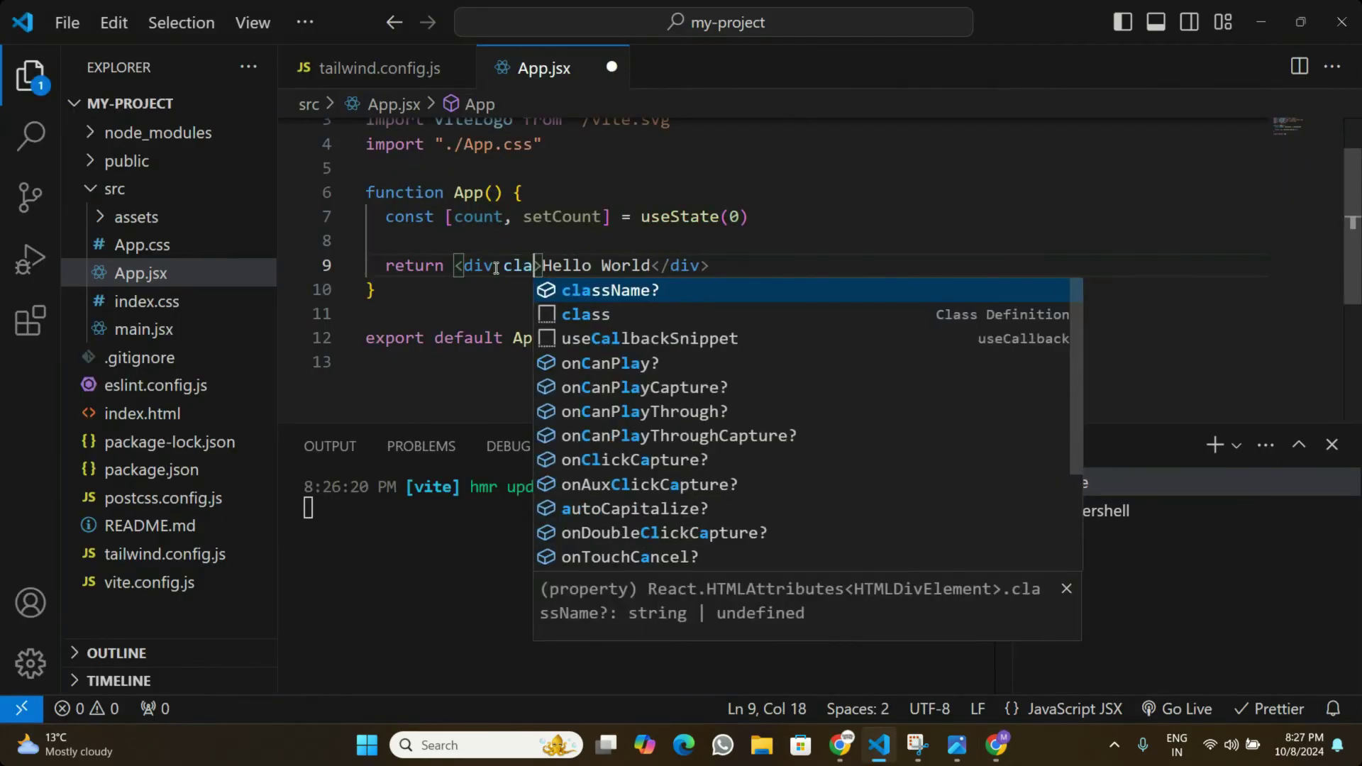
pyautogui.press('Tab')
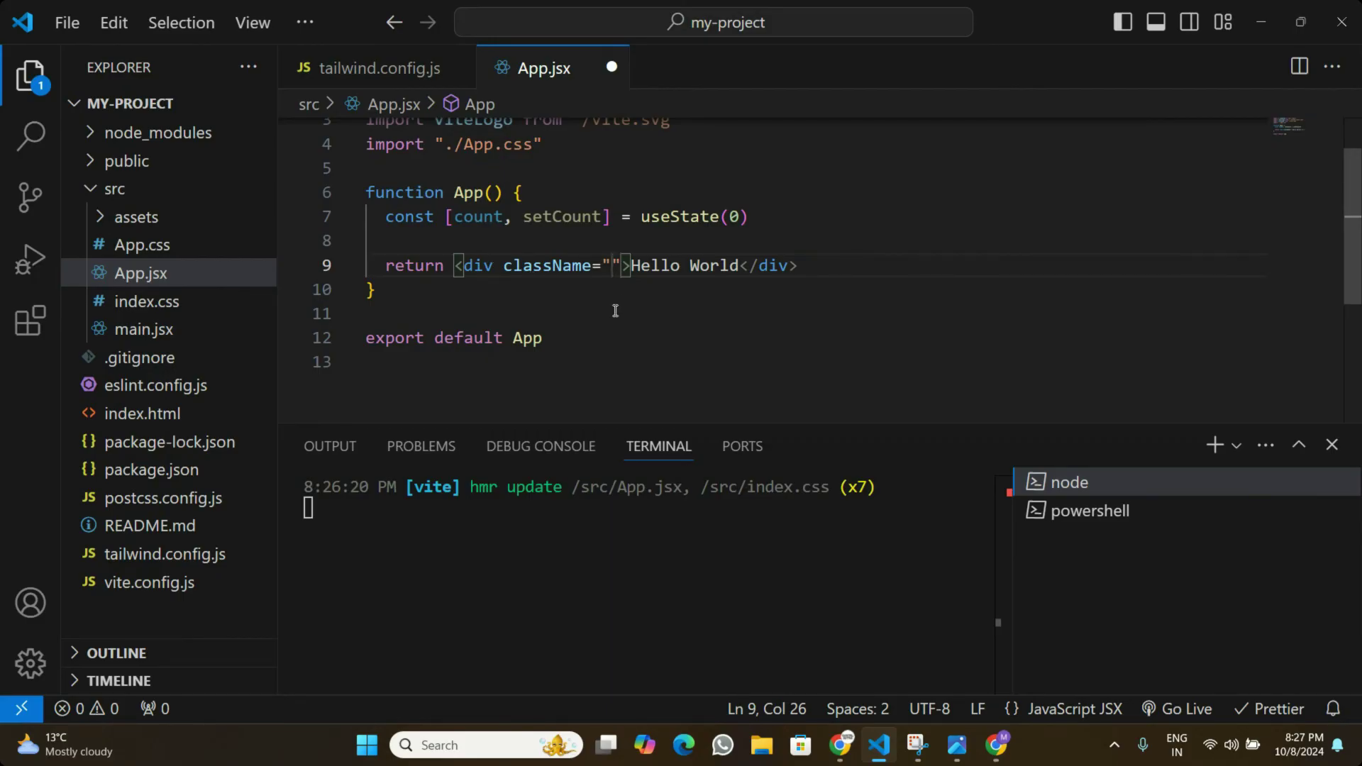
pyautogui.moveTo(739, 266); pyautogui.dragTo(633, 268)
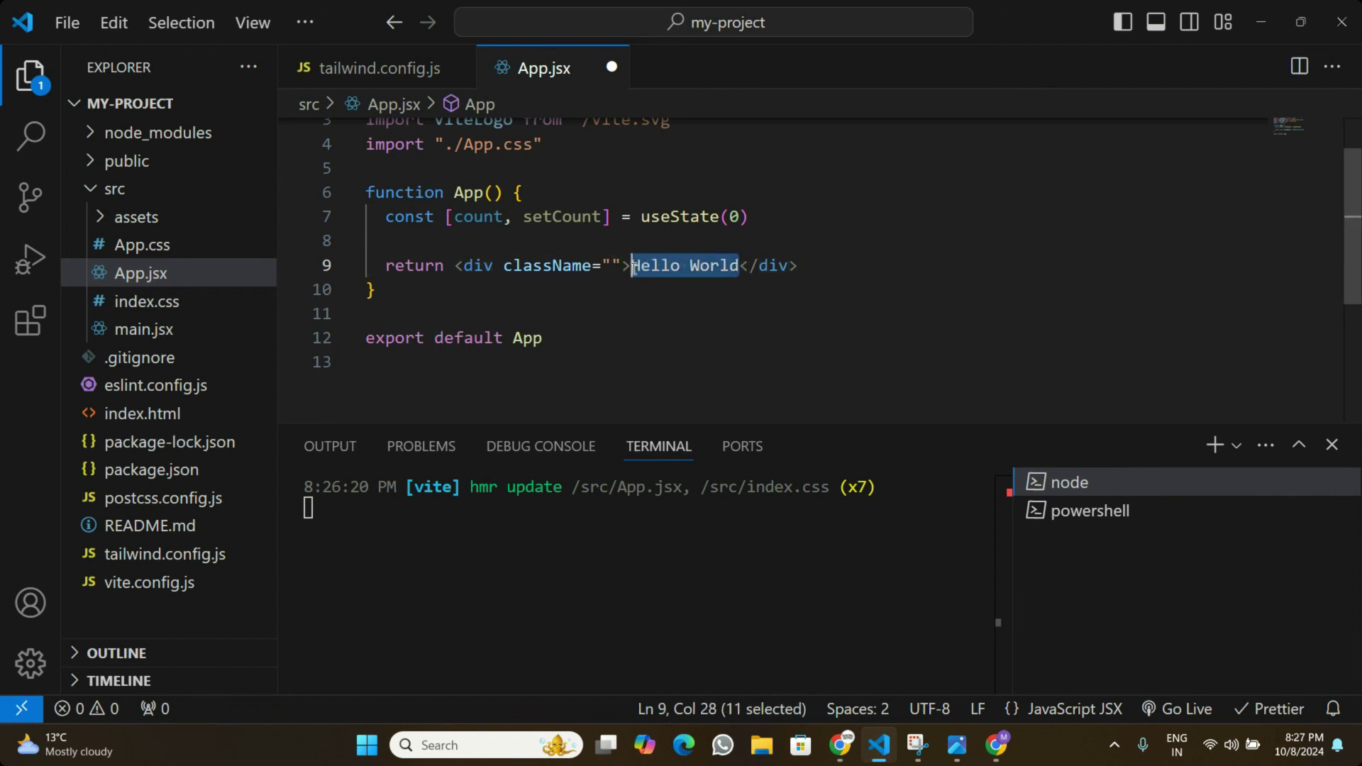
pyautogui.click(615, 269)
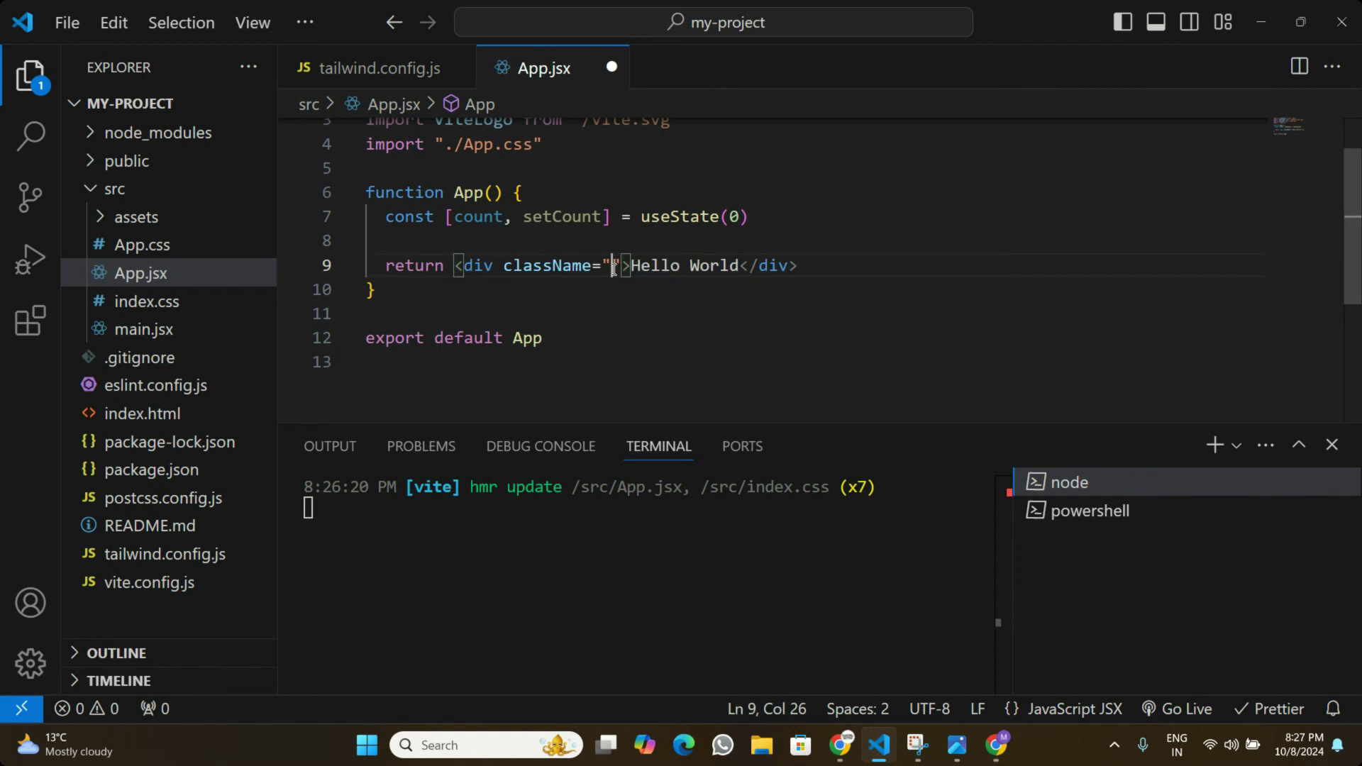
pyautogui.write('text')
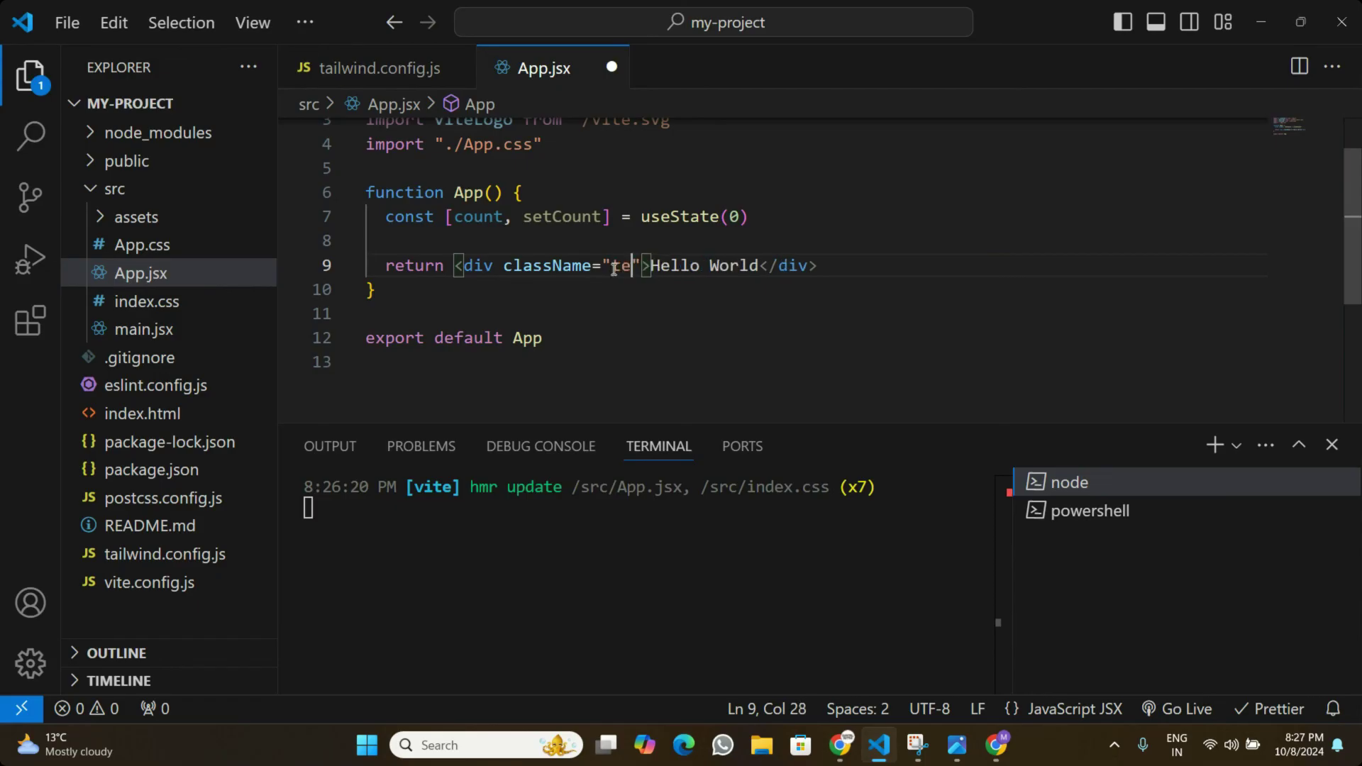
pyautogui.write('-')
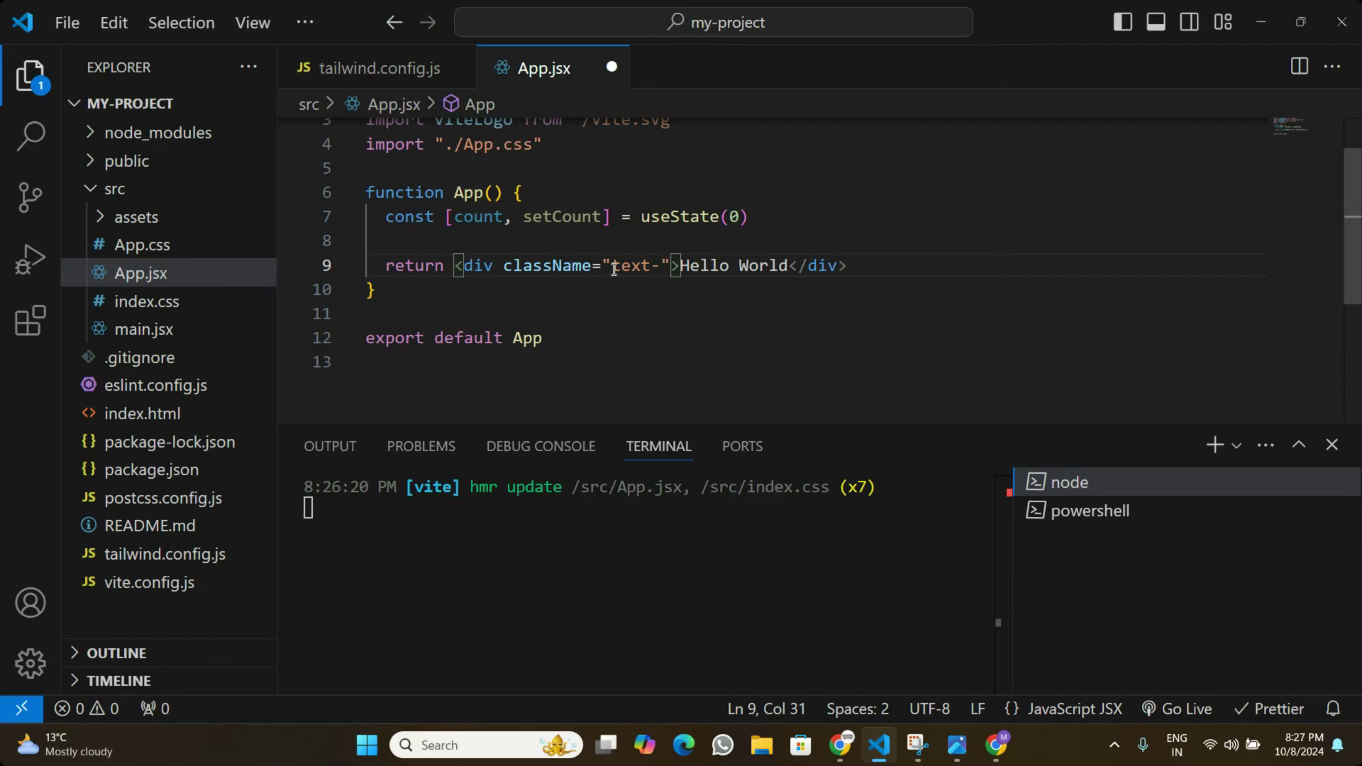
pyautogui.write('[]')
pyautogui.press('Left')
pyautogui.write('100px')
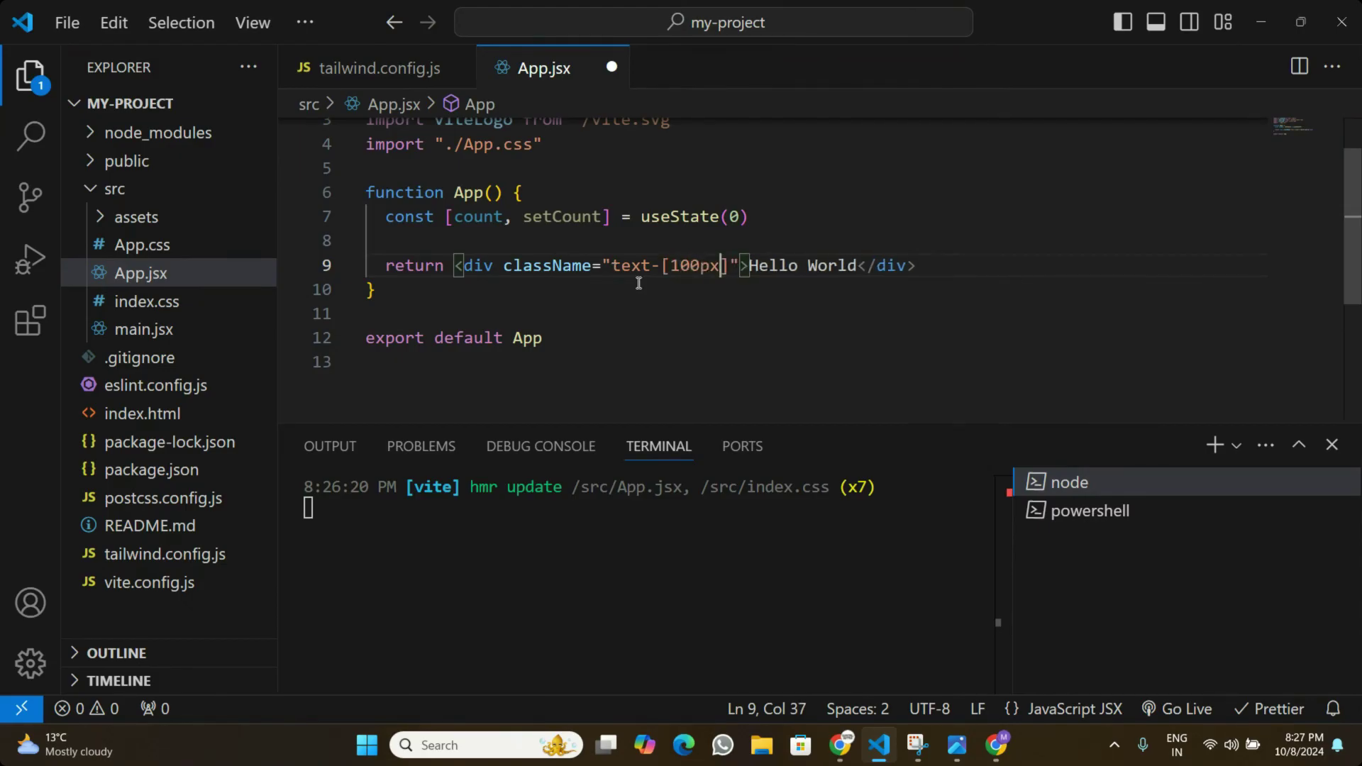
pyautogui.hotkey('ctrl', 's')
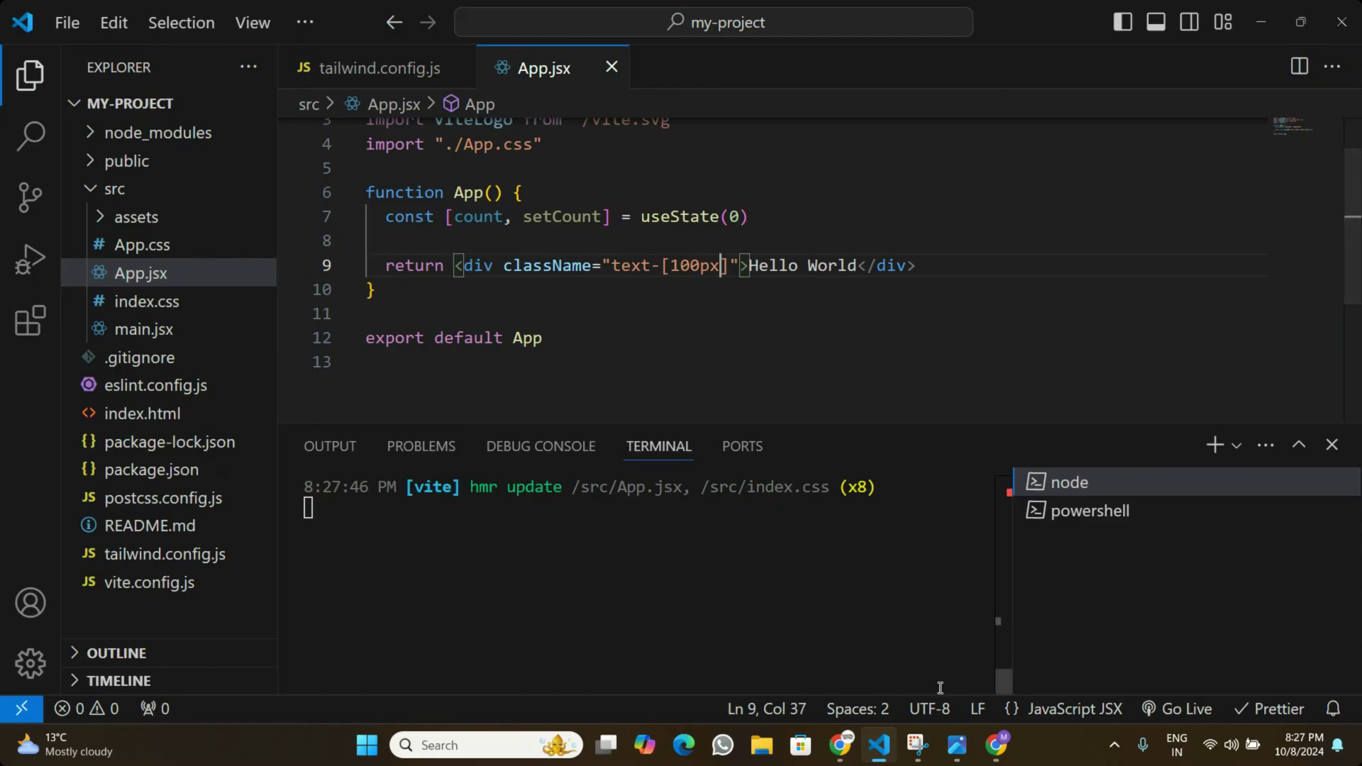
# Step: Switch to Chrome to check the size of the "Hello World" text at localhost:5173, and return to App.jsx in VS Code
pyautogui.click(997, 749)
pyautogui.moveTo(455, 195); pyautogui.dragTo(924, 252)
pyautogui.click(743, 161)
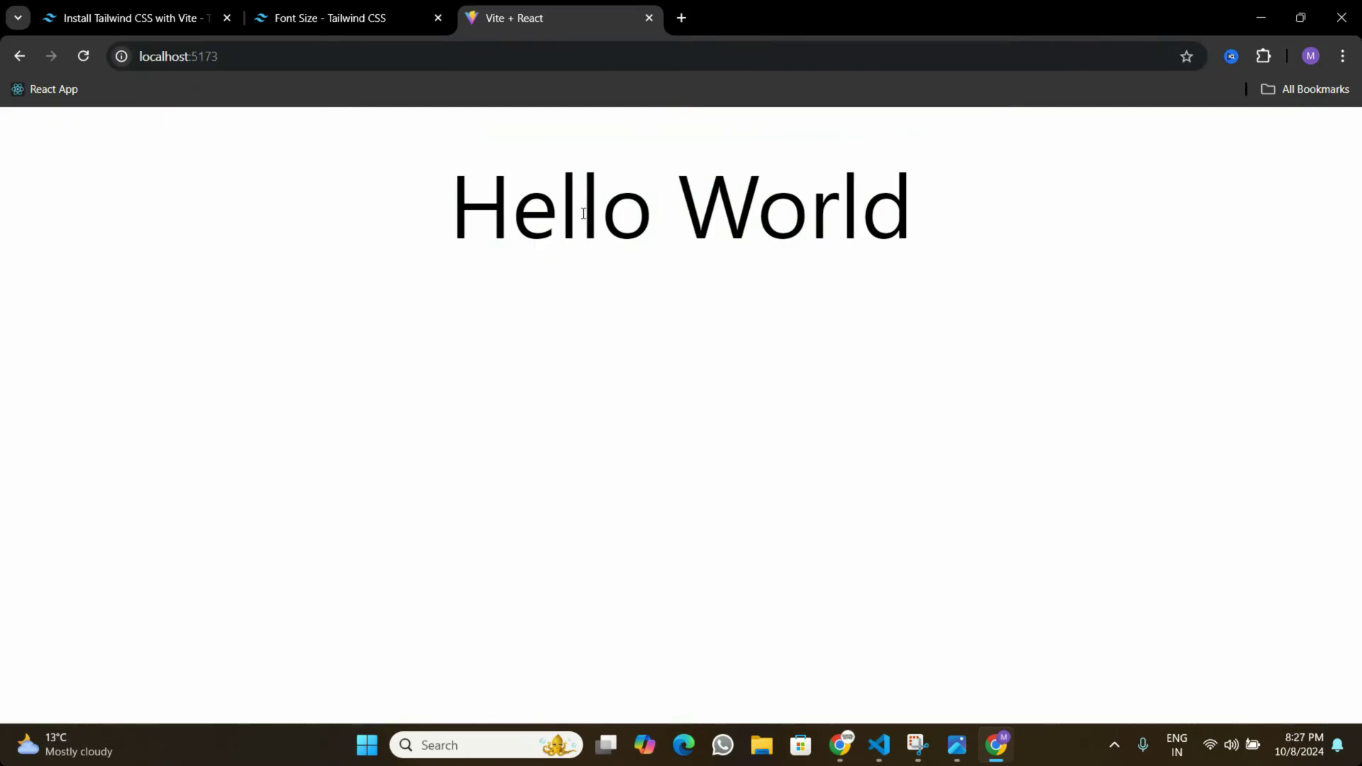
pyautogui.hotkey('alt', 'Tab')
pyautogui.click(578, 299)
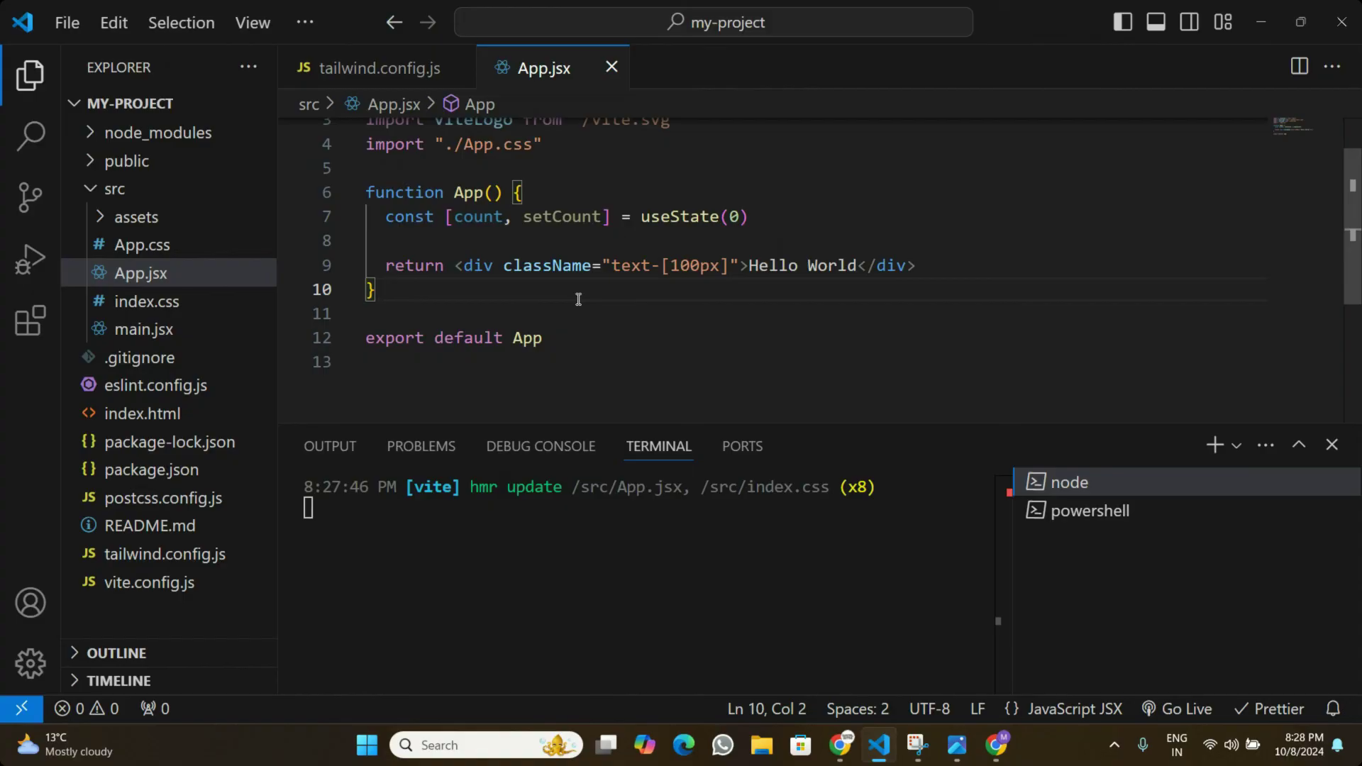